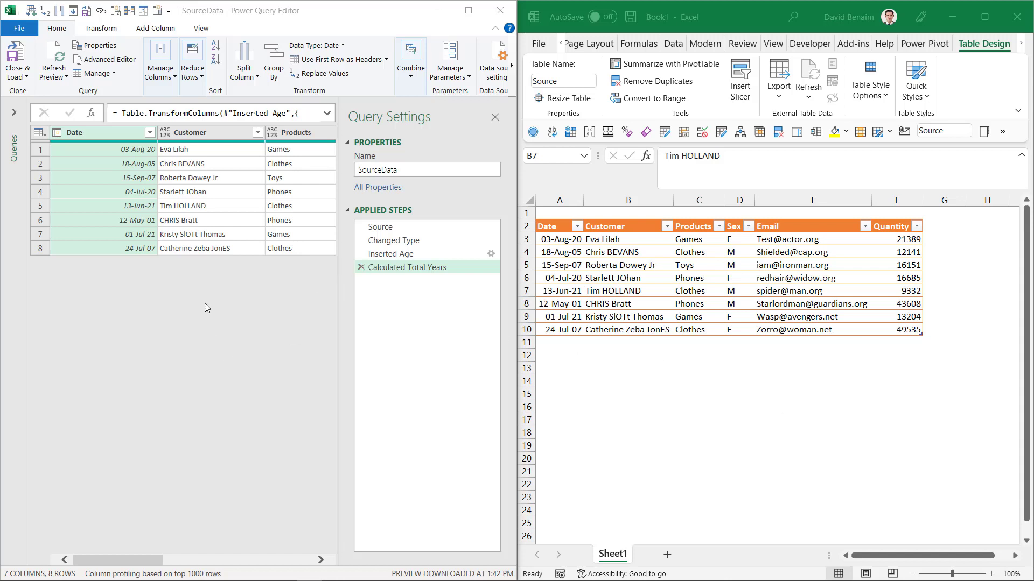
Step: Enter the note 'Cant edit' in cell B14
left_click(637, 376)
left_click(637, 376)
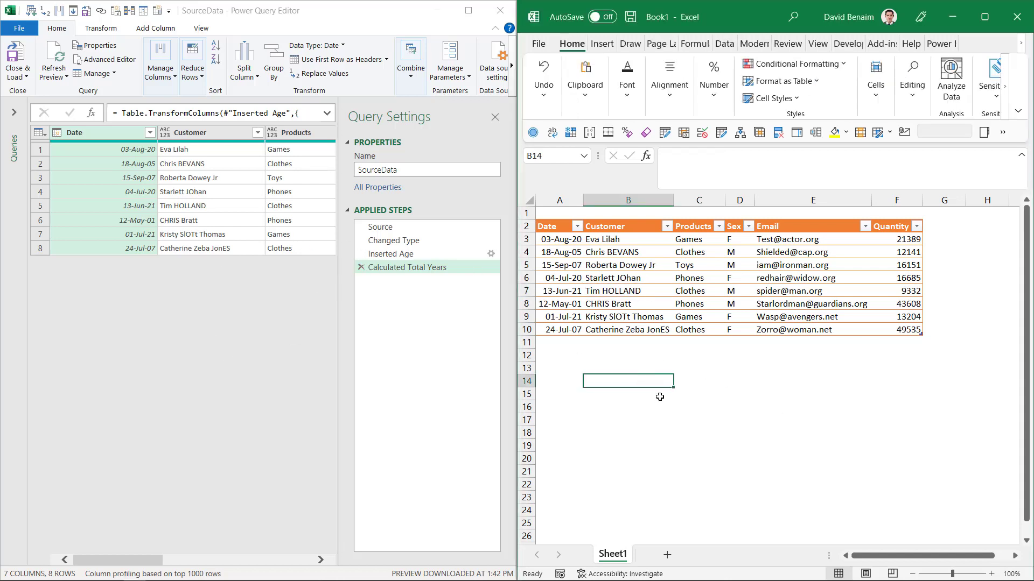
type("Cant edit")
key("Return")
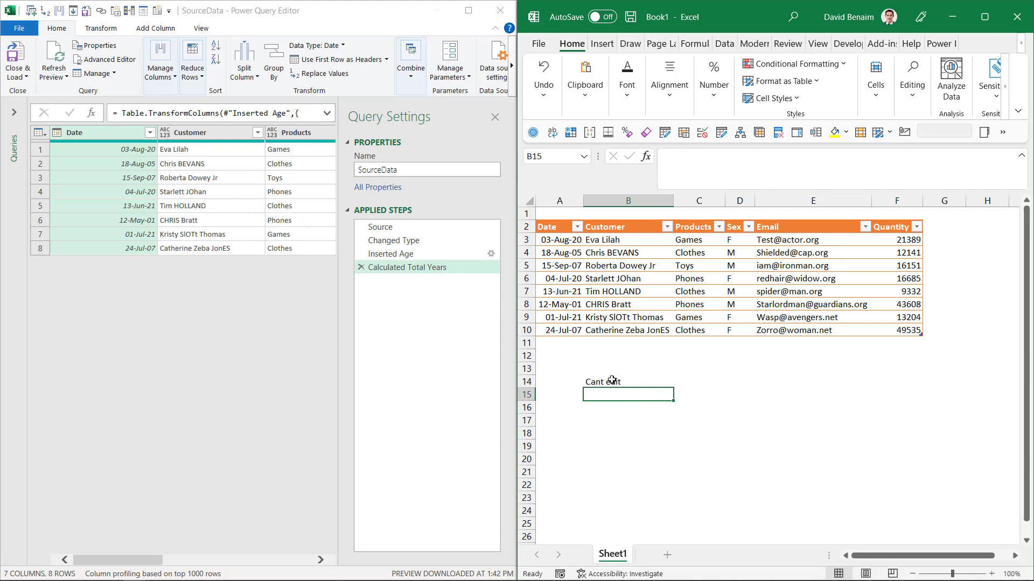
left_click(629, 382)
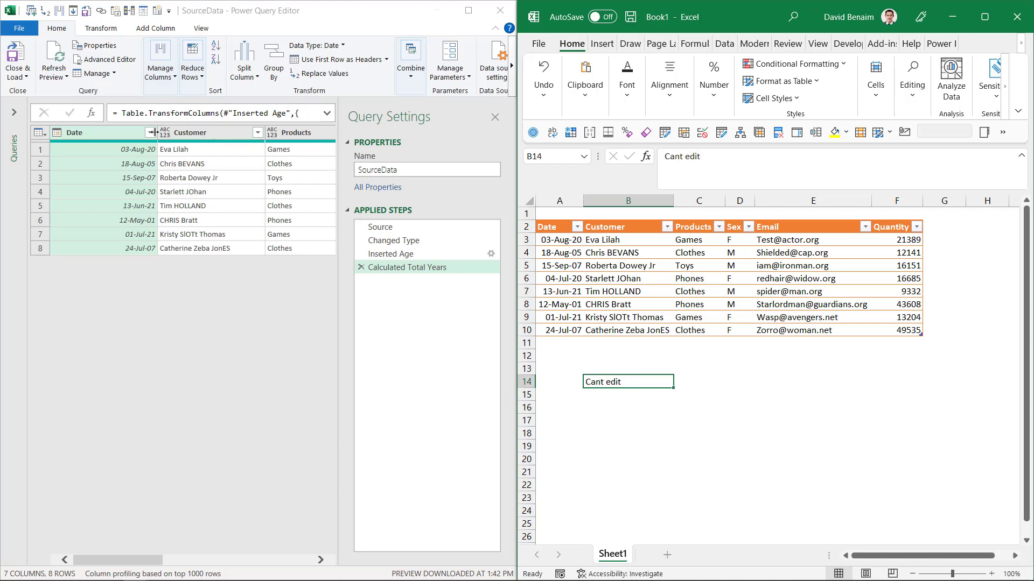
Step: Filter the Products column in the Power Query preview to show only Games
left_click(290, 134)
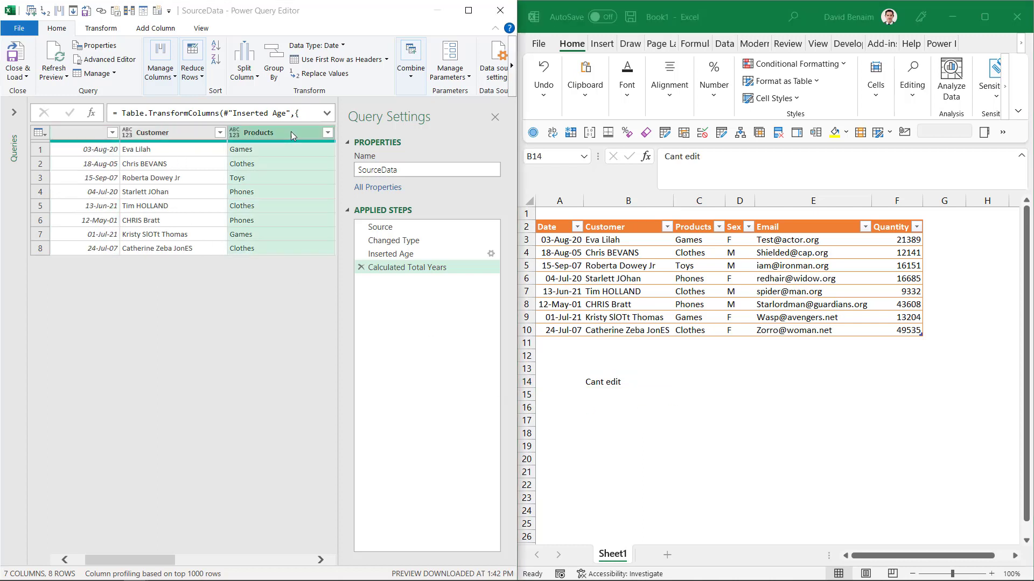
left_click(327, 132)
left_click(172, 271)
left_click(161, 285)
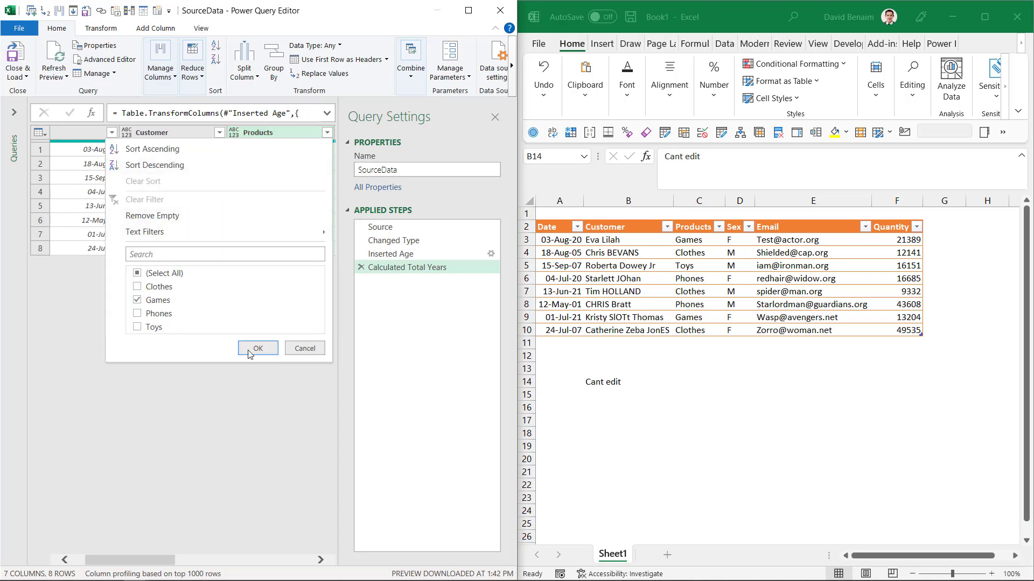
left_click(249, 351)
Step: Filter the sheet table's Products column to show only Games
left_click(718, 230)
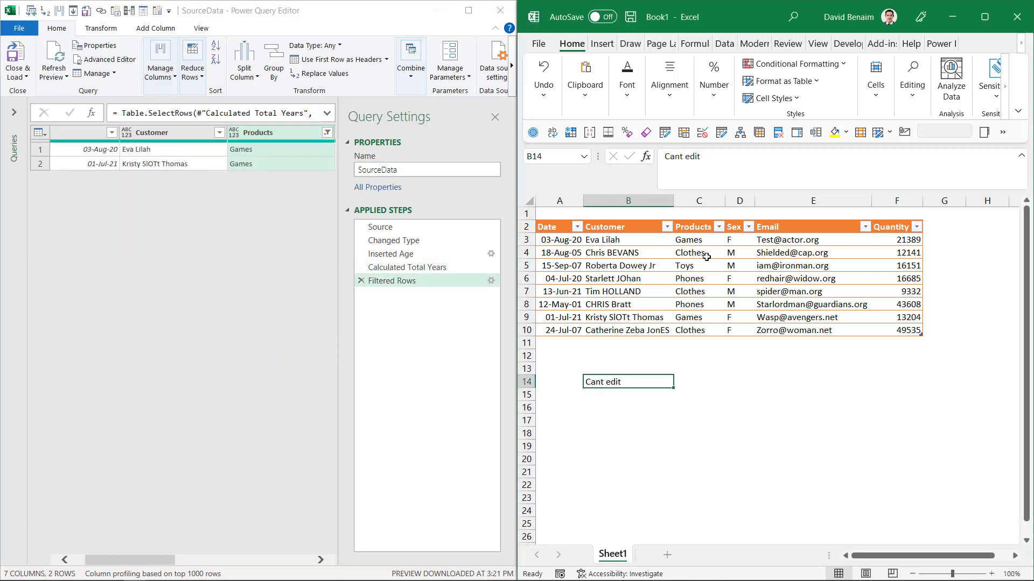
left_click(720, 227)
left_click(606, 385)
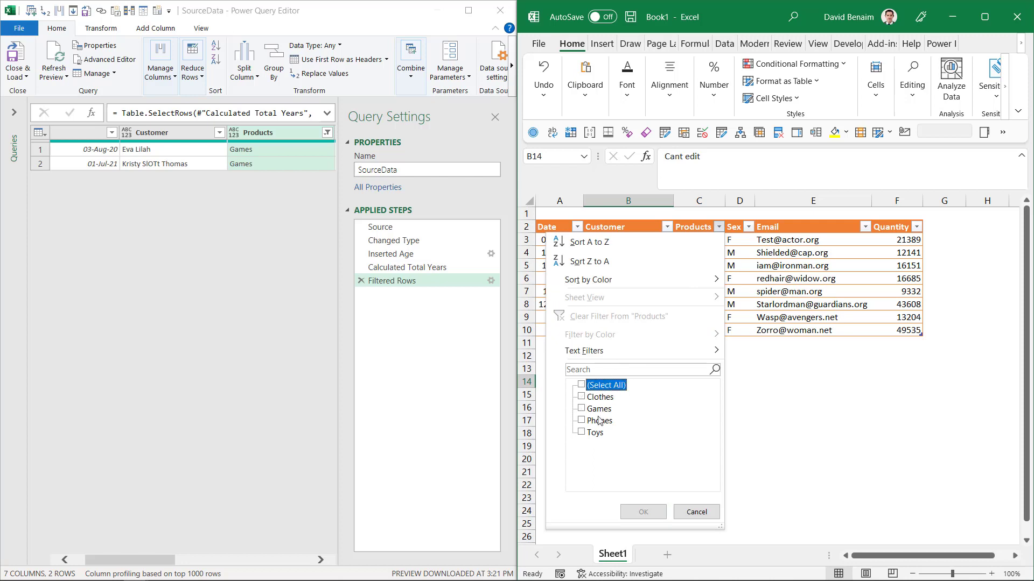
left_click(598, 410)
left_click(643, 512)
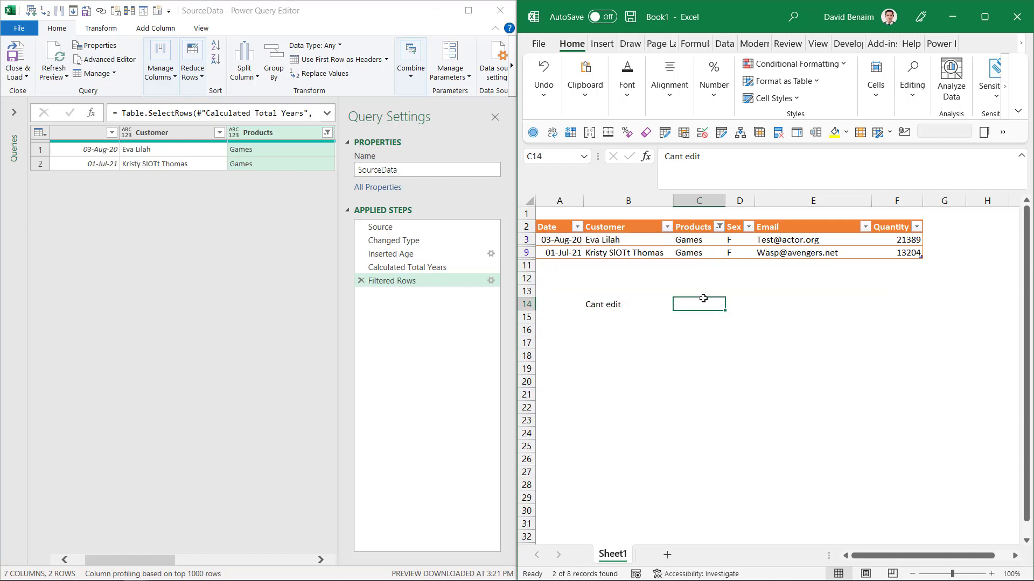
Step: Delete the 'Cant edit' note from B14
left_click(717, 304)
key("Left")
key("Delete")
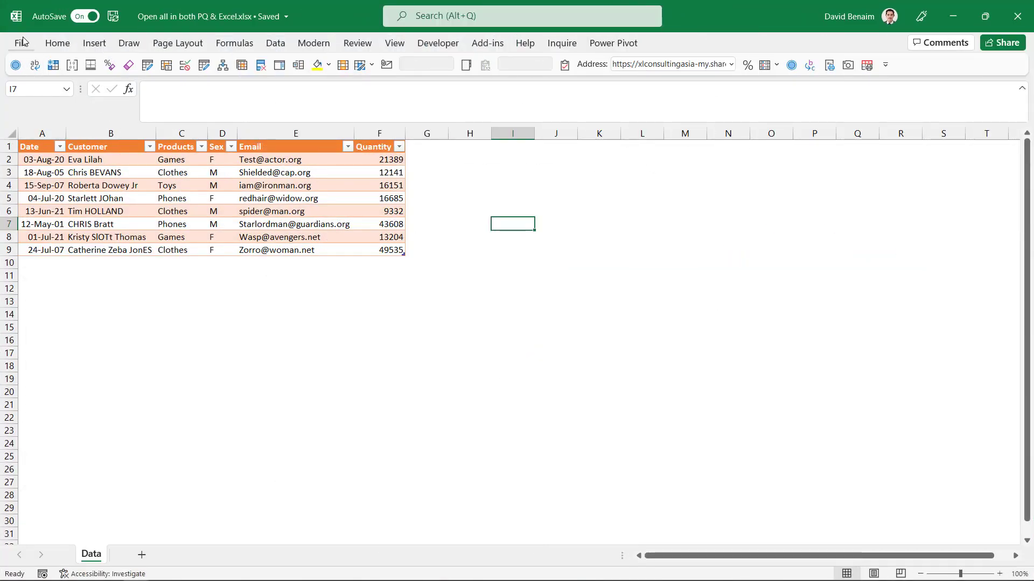
Step: Open 'Test same instance.xlsx' from recent files and type Data in A1
left_click(22, 44)
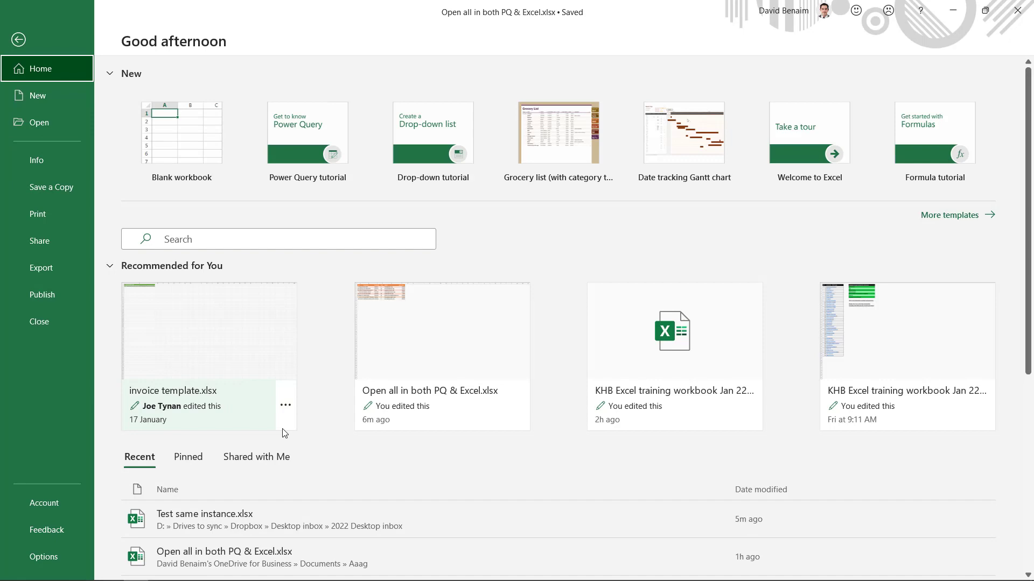
left_click(304, 523)
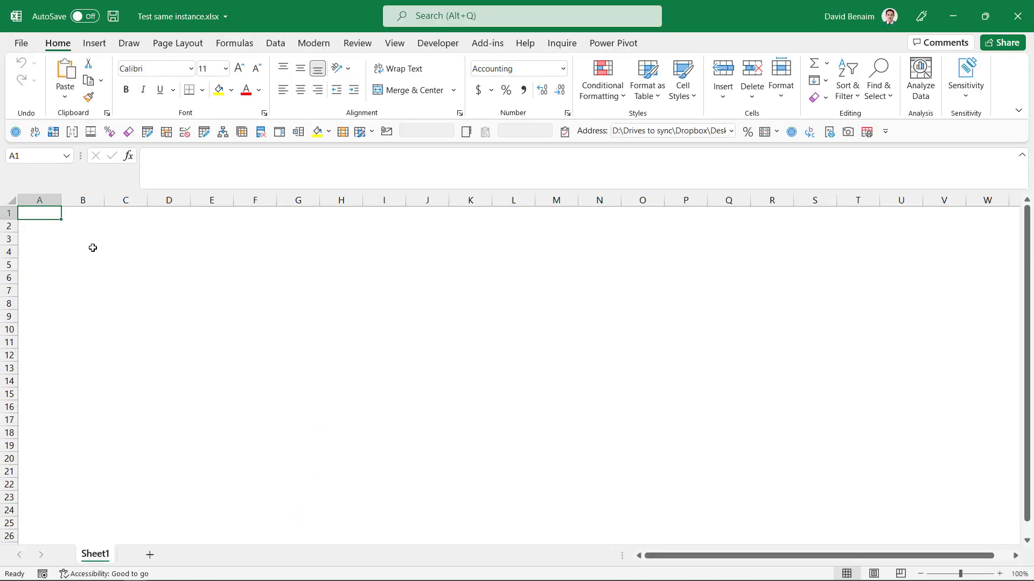
type("Data")
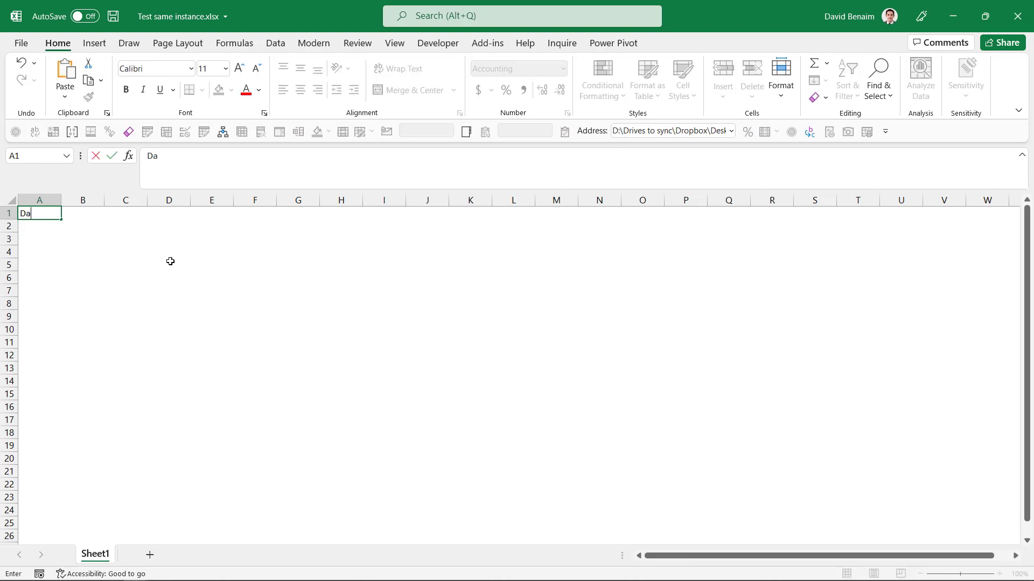
key("Return")
Step: Enter test values 'sad' in D2 and 'sdsa' in G3
key("Right")
key("Right")
key("Right")
type("sad")
key("Right")
key("Right")
key("Right")
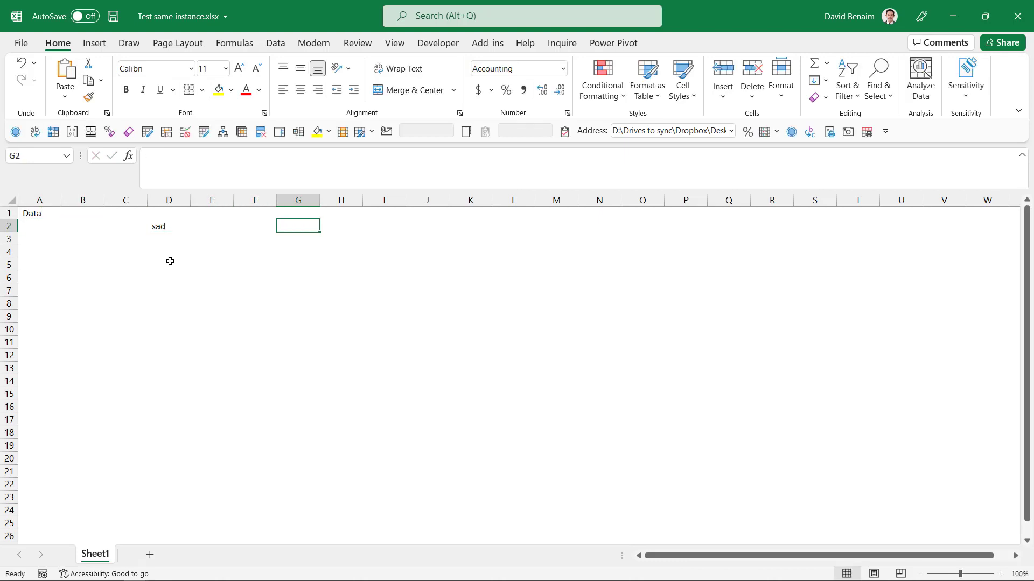
key("Down")
type("sdsa")
key("Down")
key("Down")
key("Down")
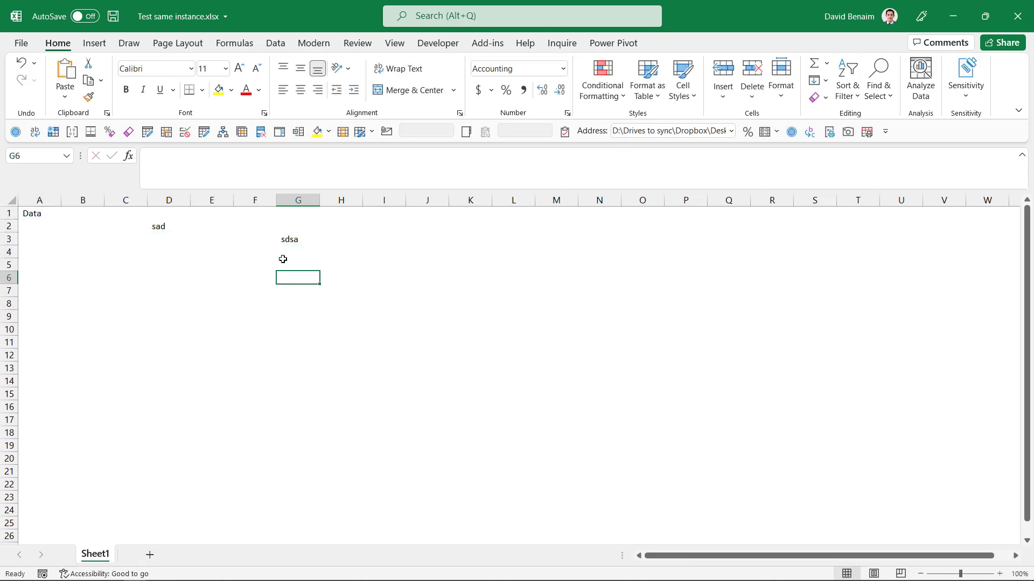
left_click(415, 242)
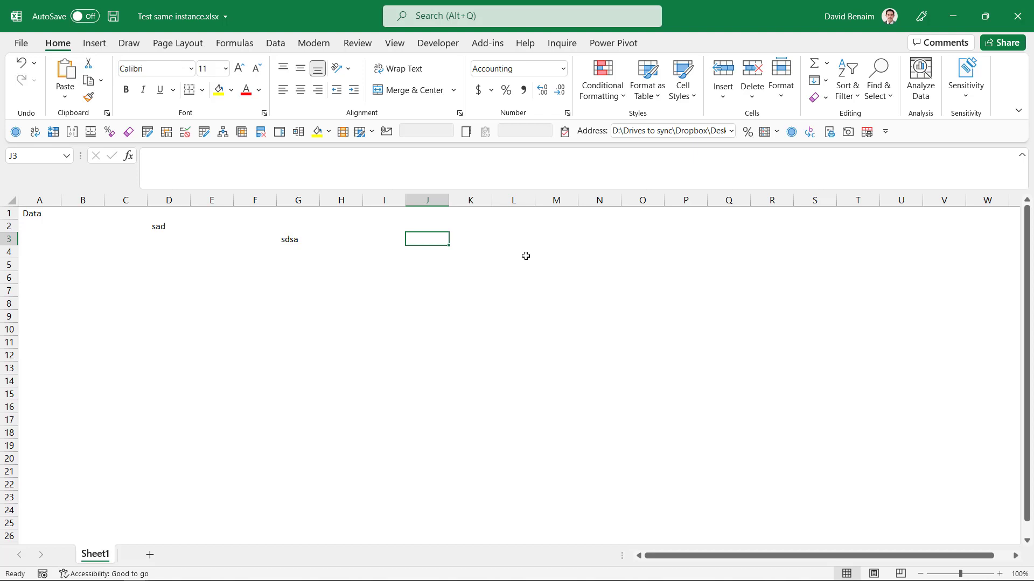
key("super+Escape")
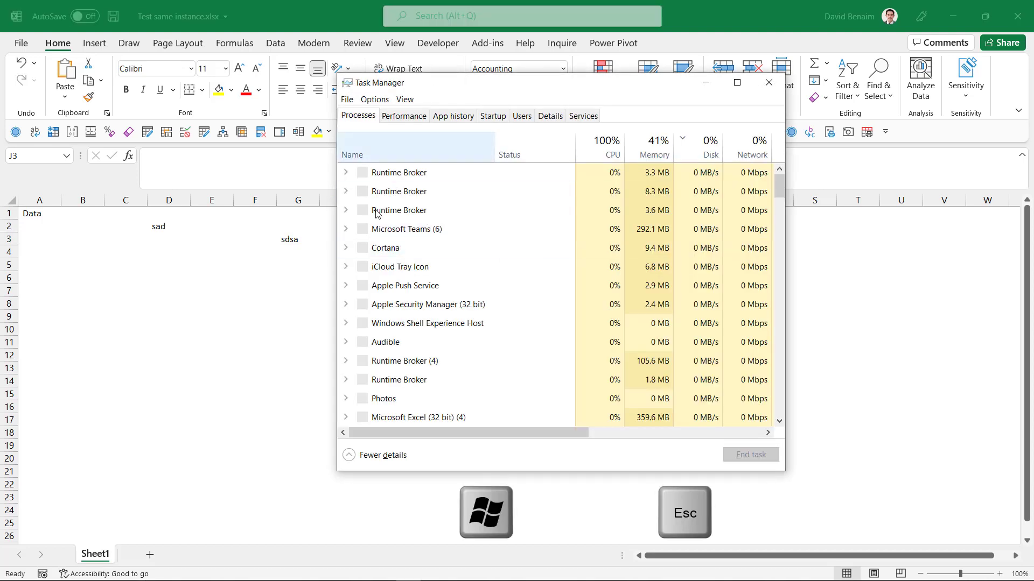
left_click(357, 457)
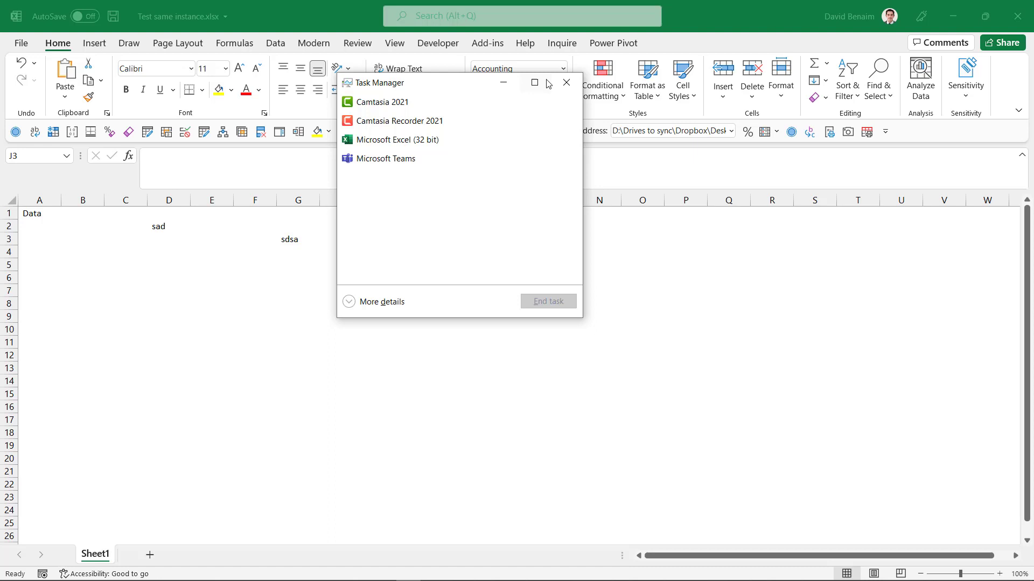
left_click(568, 82)
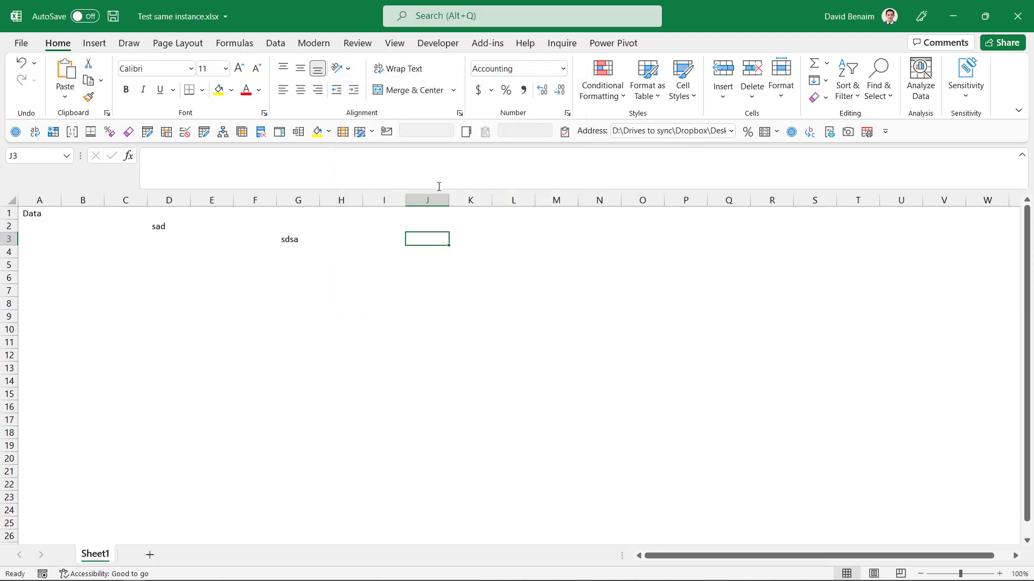
left_click(187, 255)
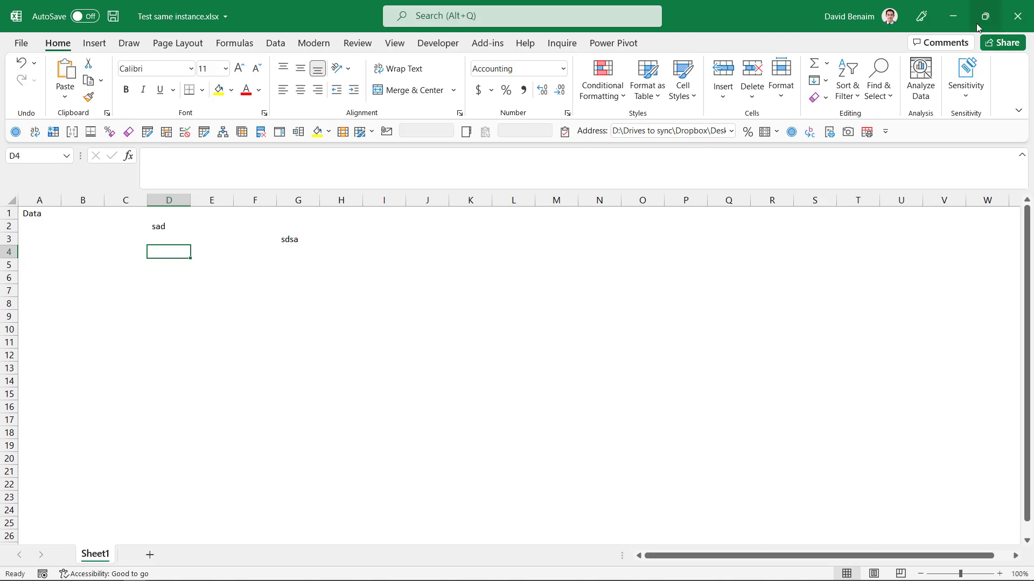
Step: Load the SourceData table into Power Query with Data > From Table/Range
left_click(953, 16)
left_click(266, 222)
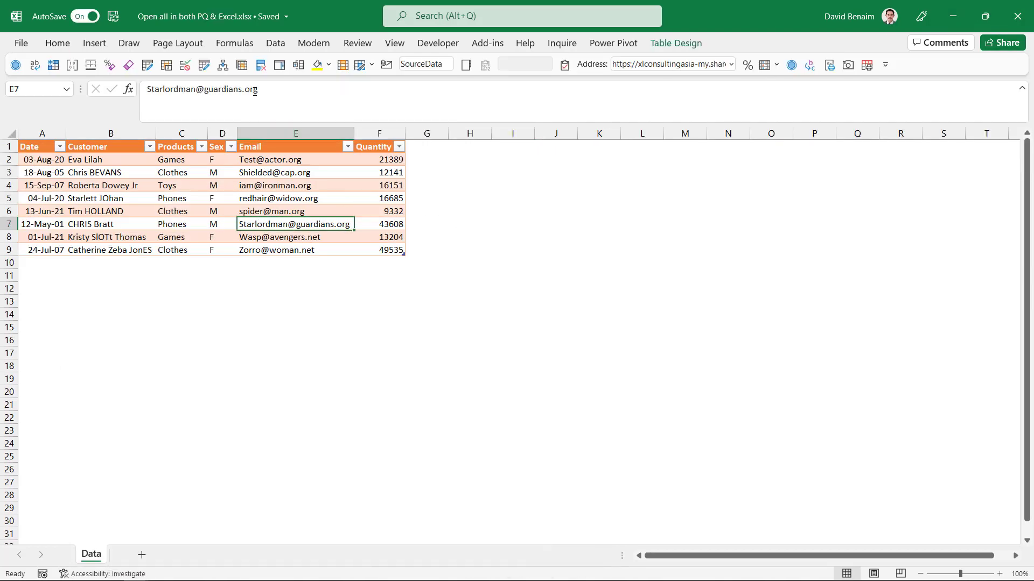
left_click(275, 43)
left_click(83, 97)
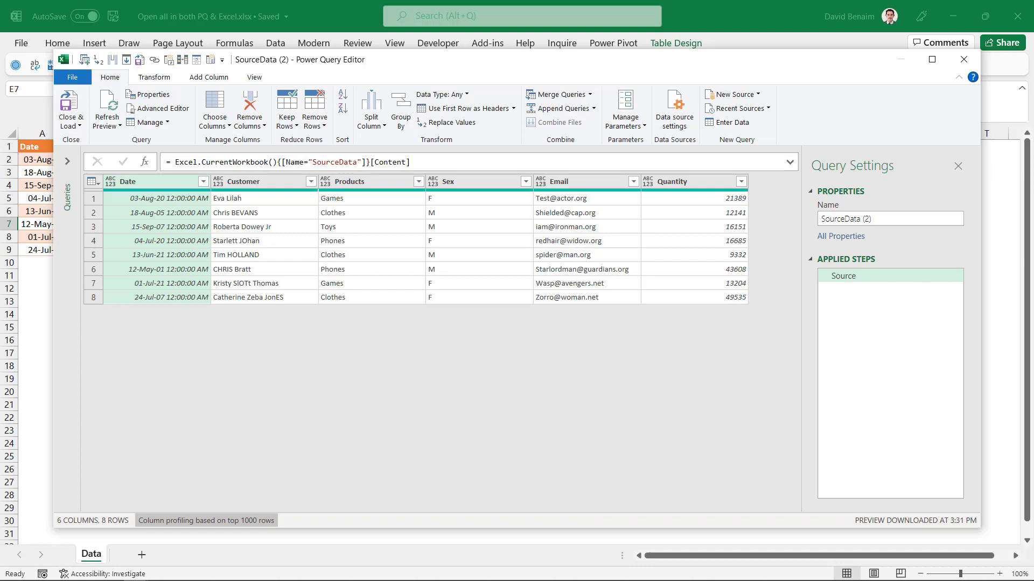
Step: Close the Power Query Editor and discard the new SourceData (2) query
mouse_move(139, 570)
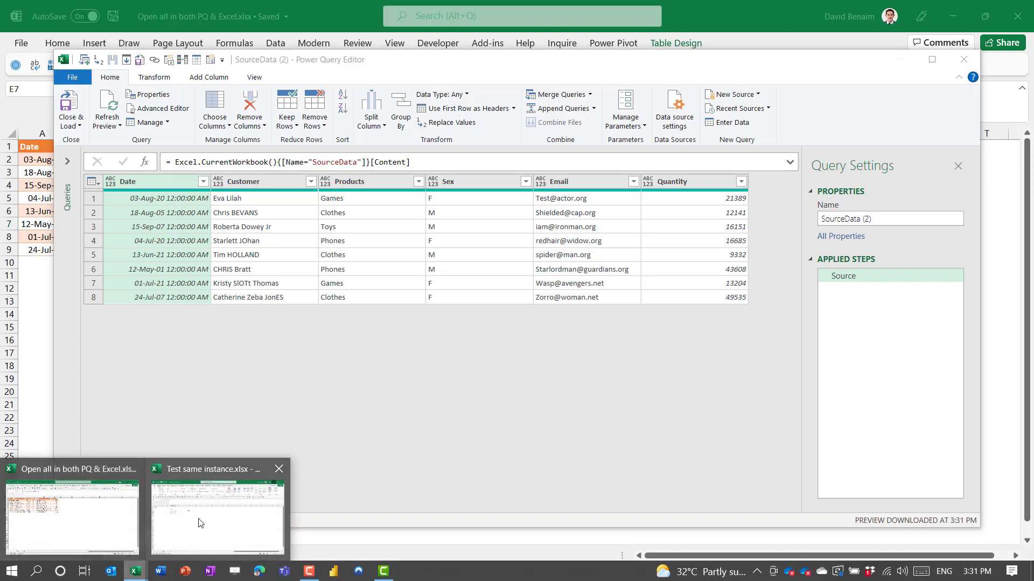
left_click(202, 538)
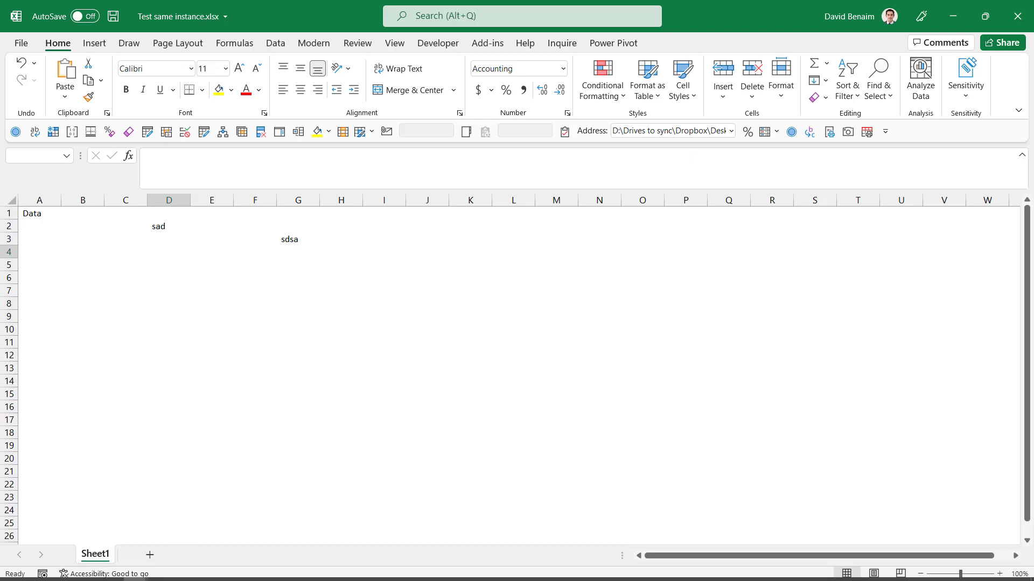
mouse_move(168, 575)
mouse_move(136, 572)
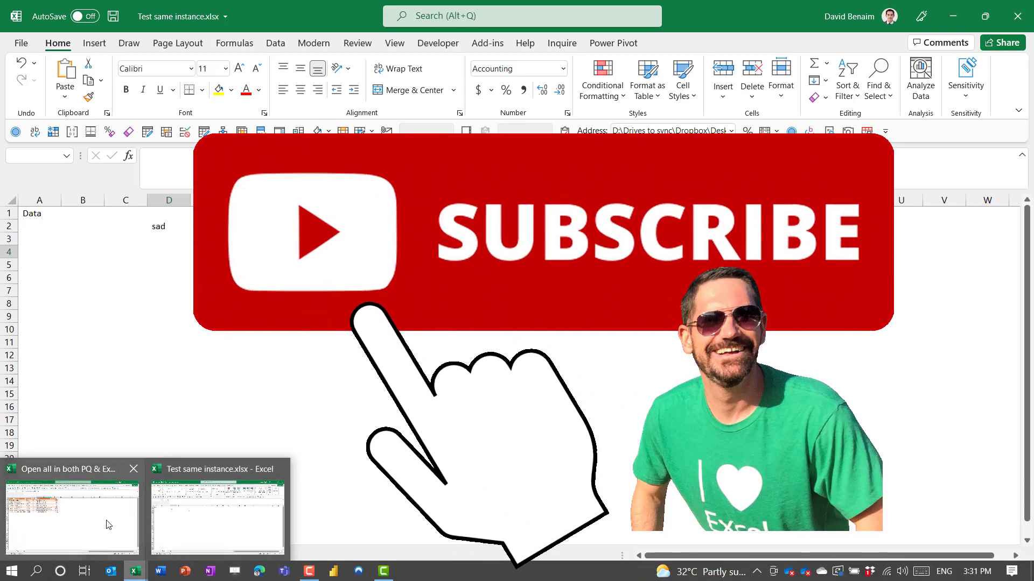
left_click(81, 516)
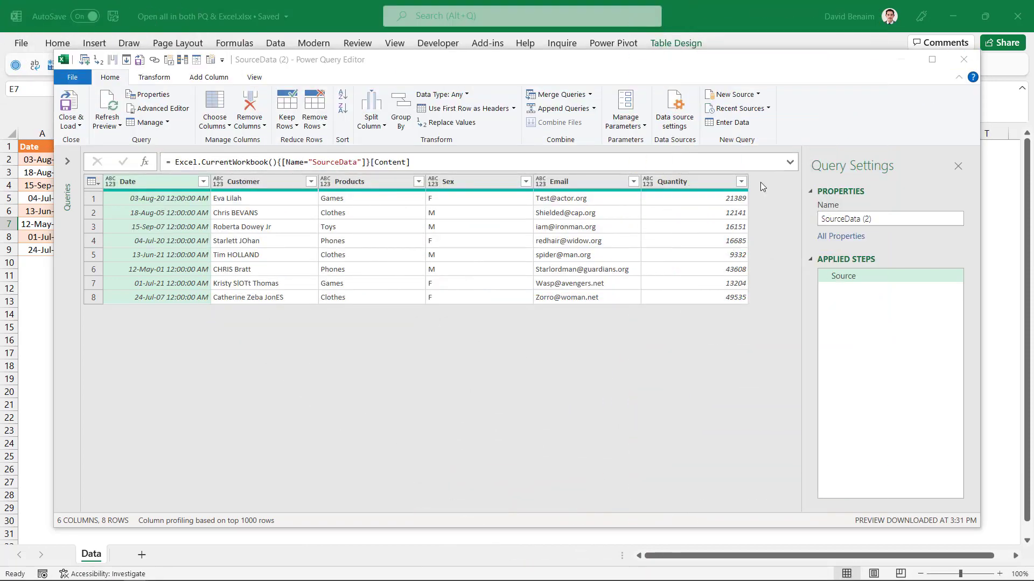
key("alt+F4")
left_click(584, 321)
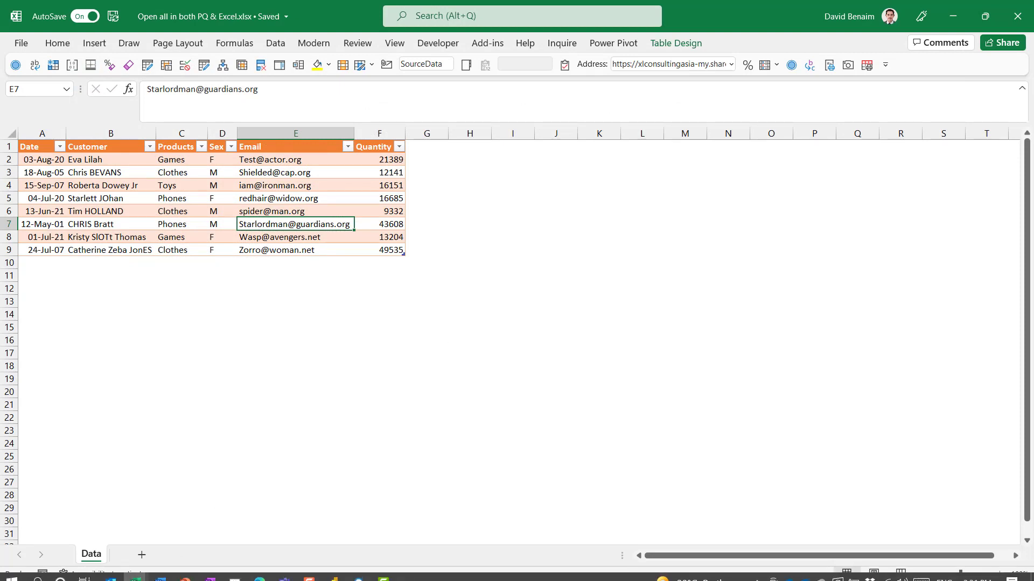
Step: Launch a new Excel instance as administrator and open the locked PERSONAL.xlsb read-only
right_click(135, 572)
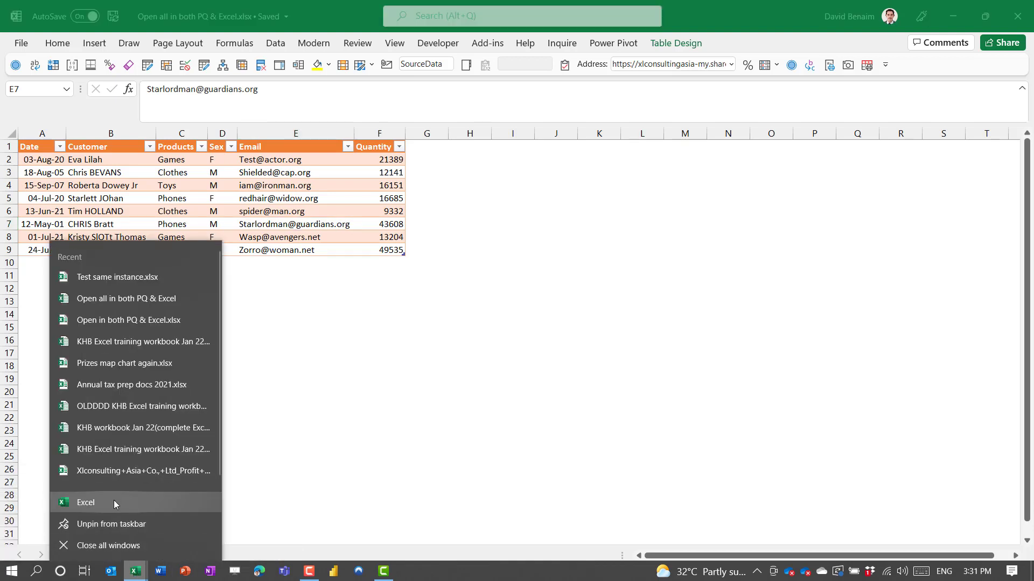
right_click(115, 500)
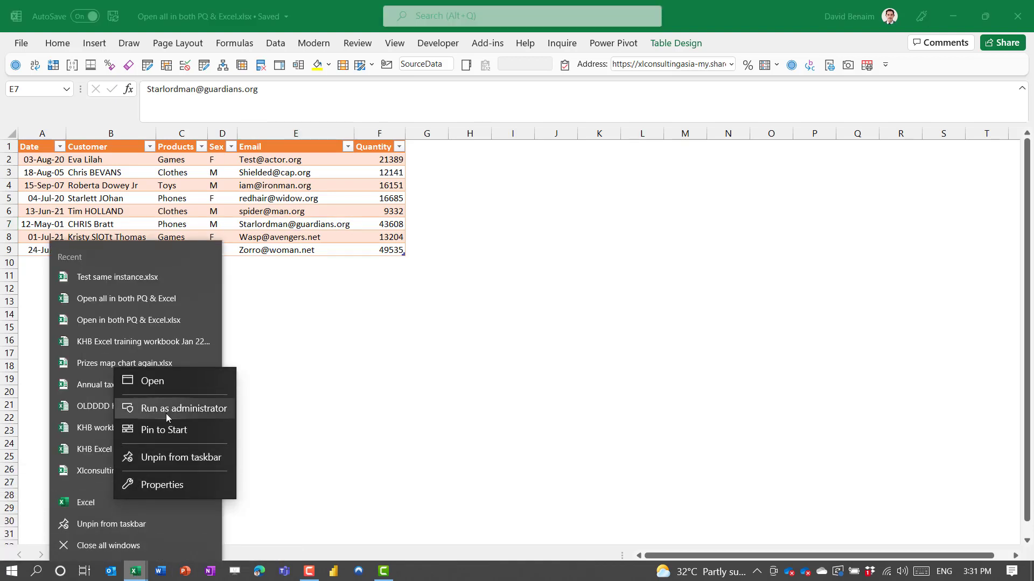
left_click(200, 414)
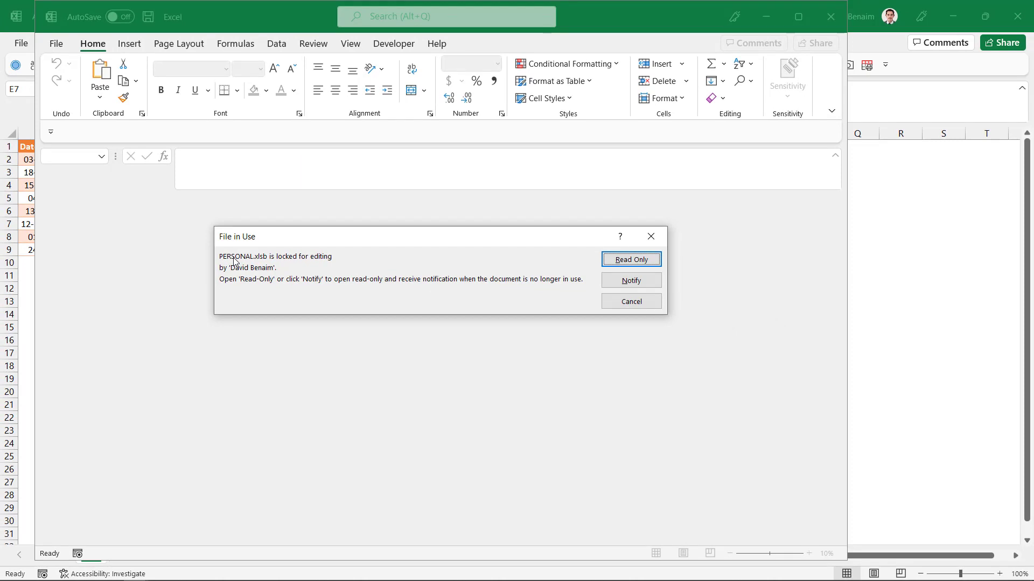
left_click(633, 260)
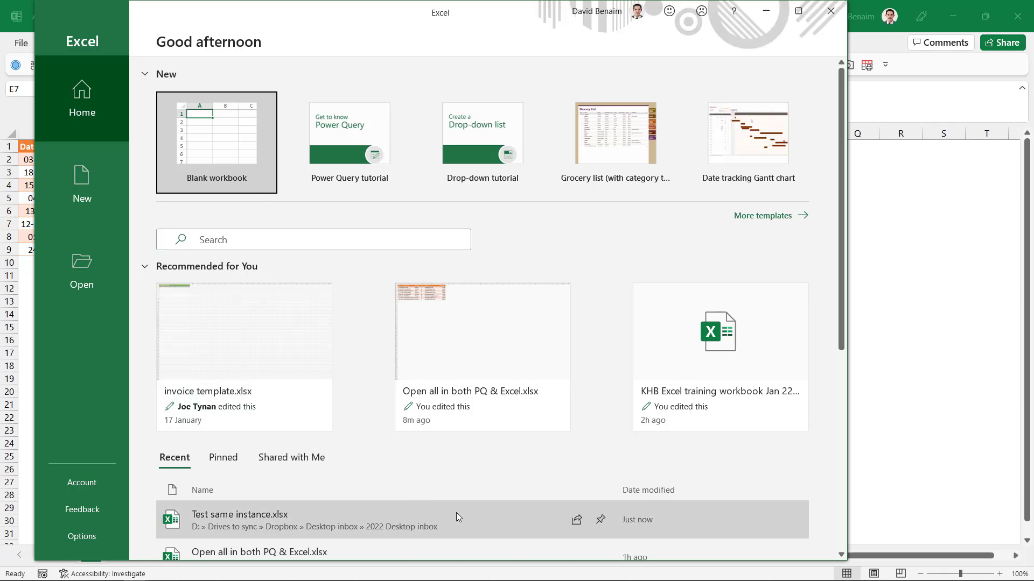
Step: Open 'Prizes map chart again.xlsx' from Recent and check the prize entries in E4 and E6
scroll(448, 518, "down", 3)
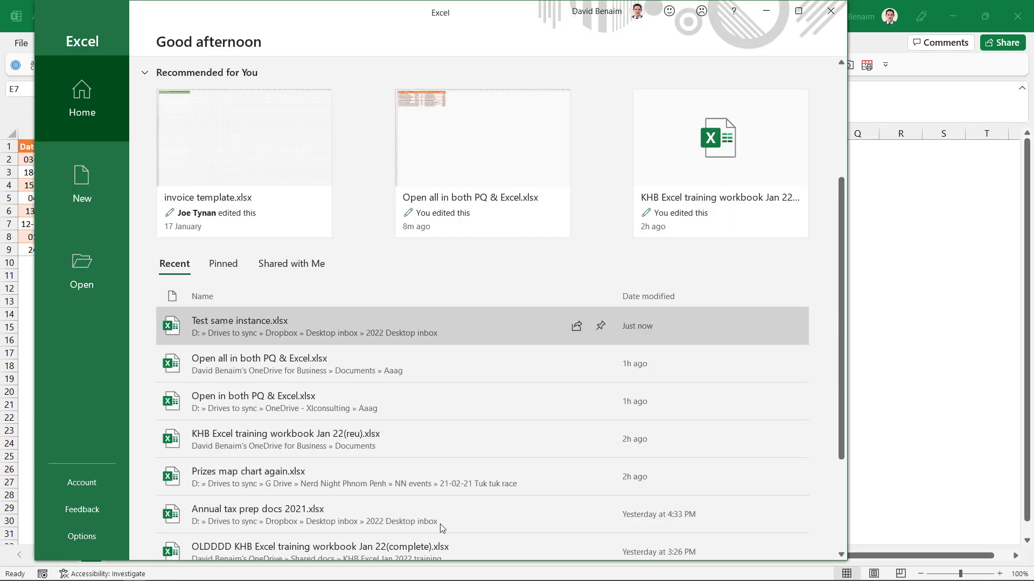
left_click(368, 476)
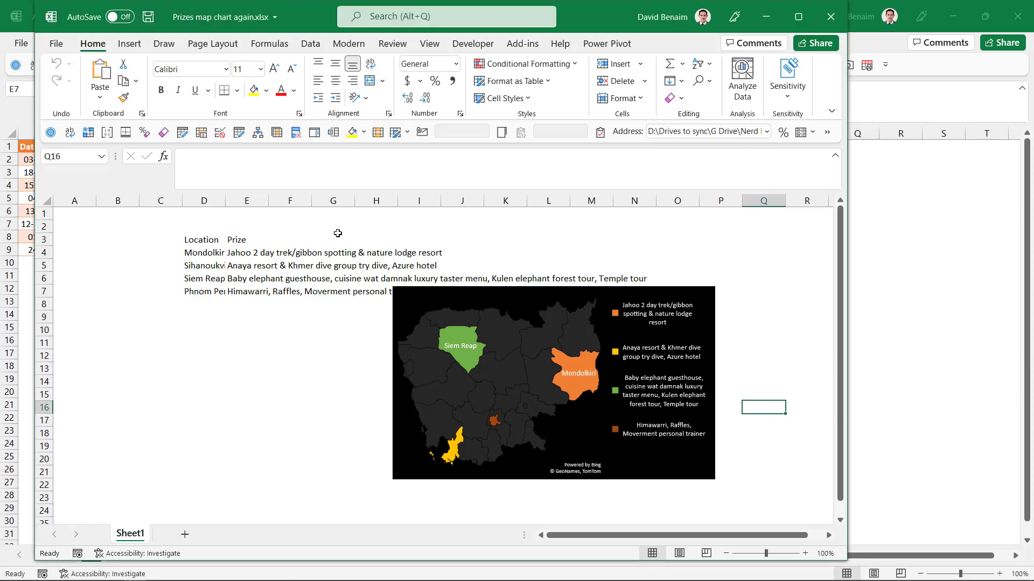
left_click(241, 252)
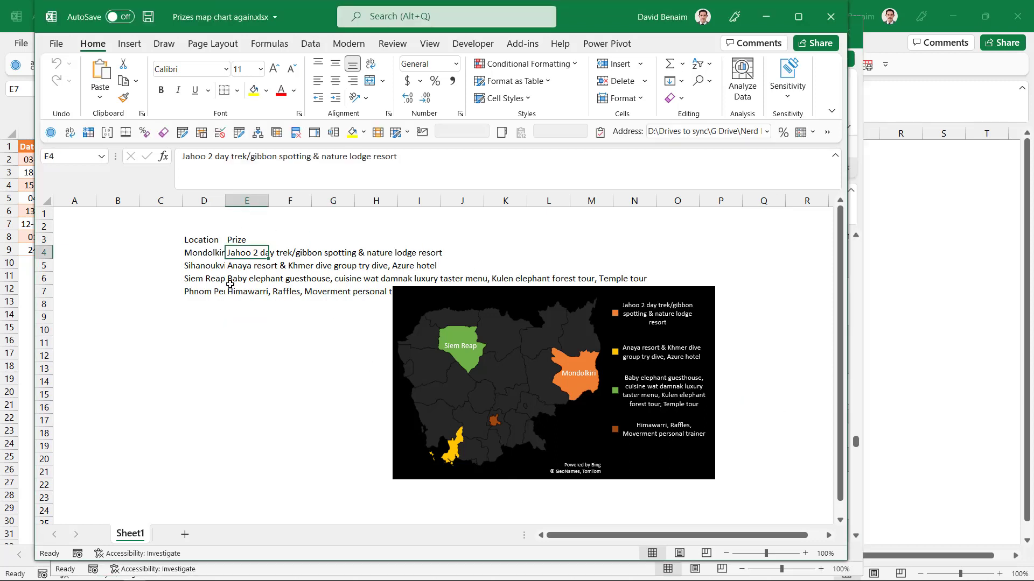
left_click(230, 282)
Step: Check the running Excel instances in Task Manager, then return to the sheet
key("super+Escape")
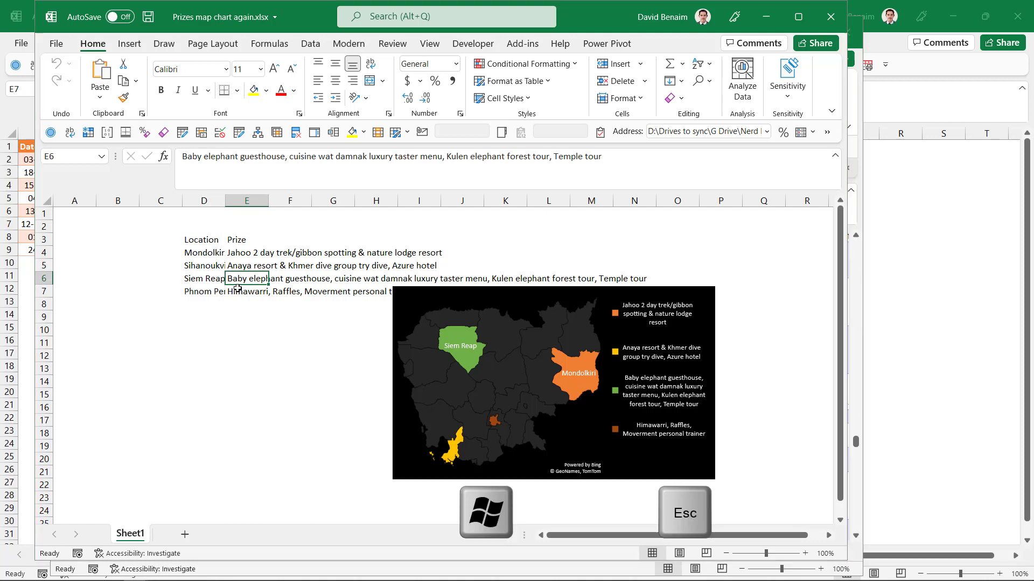
left_click(434, 127)
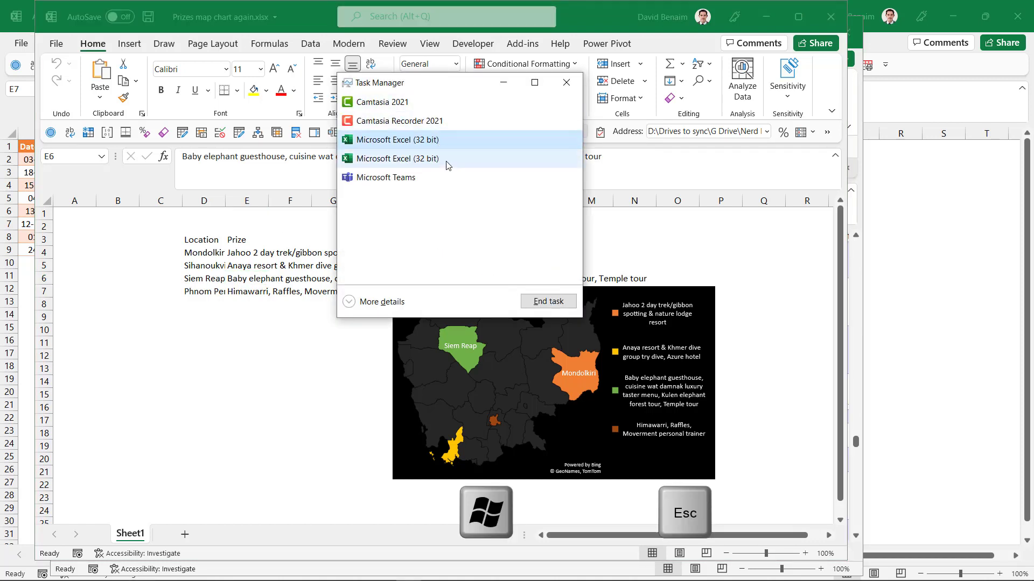
left_click(566, 82)
left_click(279, 358)
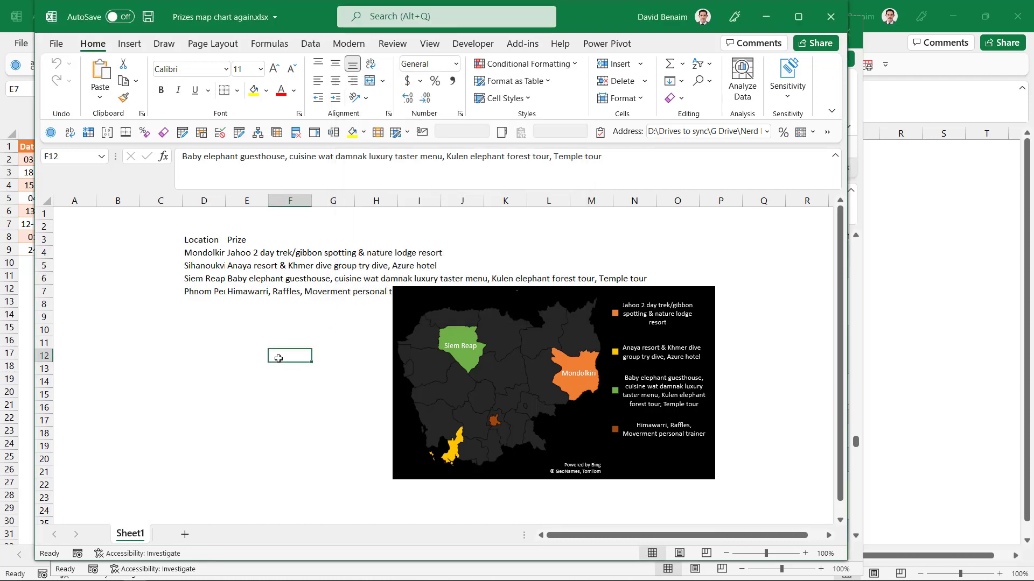
mouse_move(141, 570)
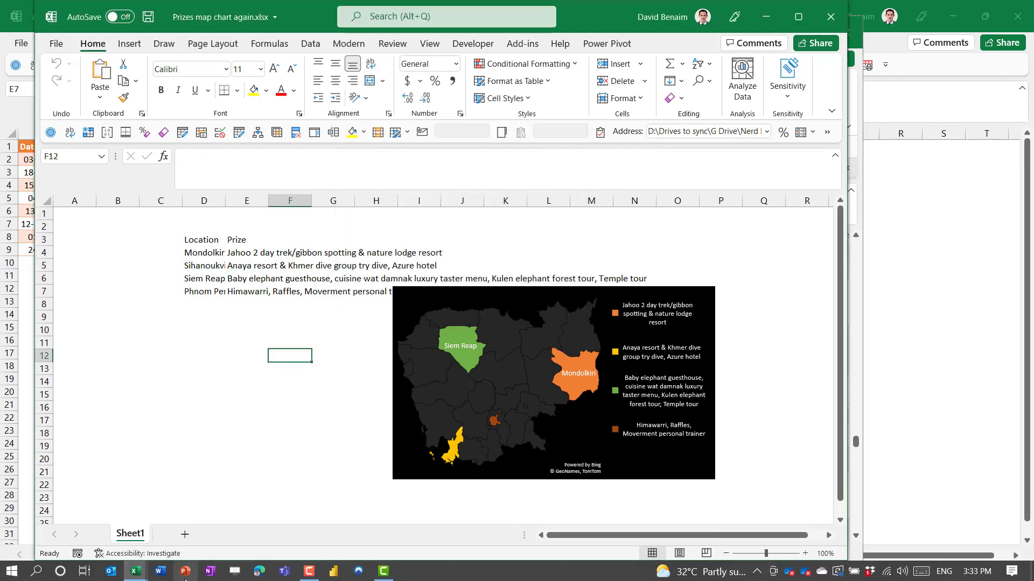
right_click(140, 569)
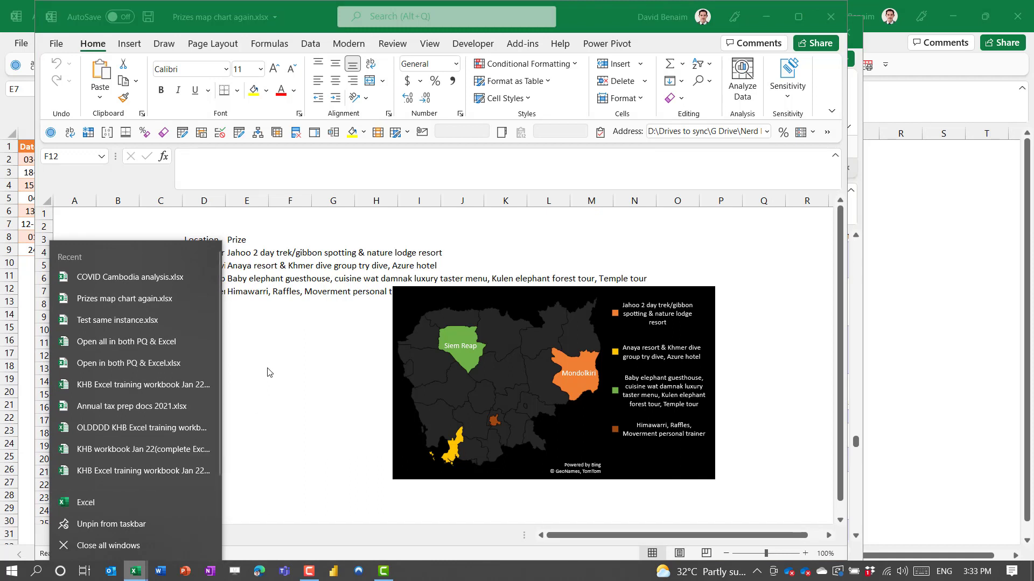
left_click(289, 339)
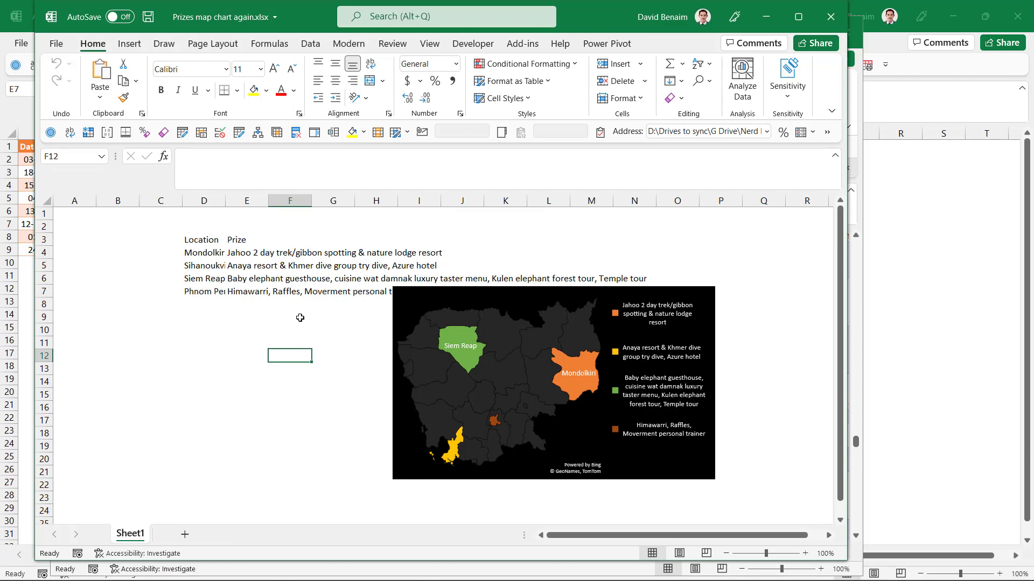
left_click(316, 318)
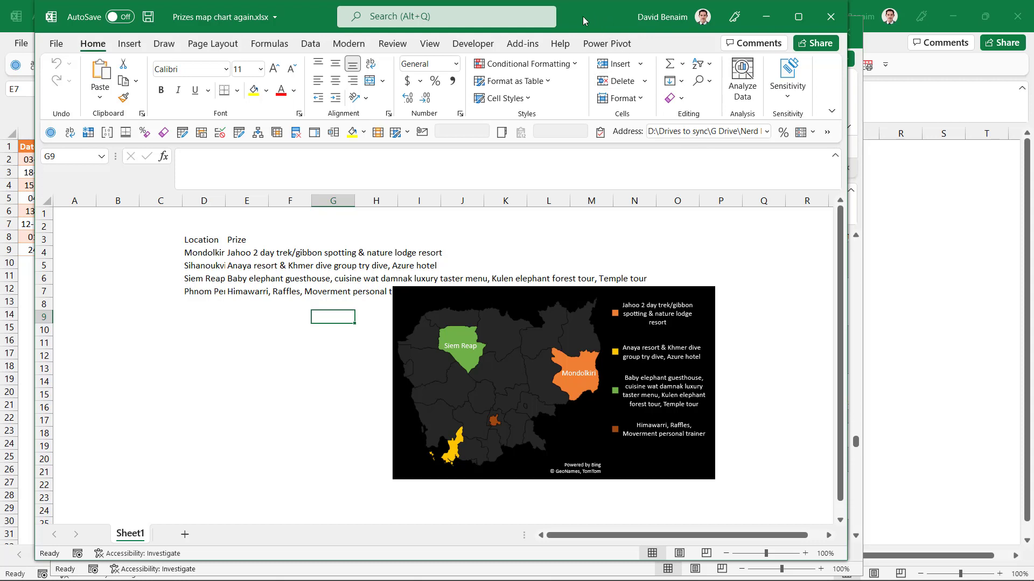
Step: Snap the Prizes workbook to the right half and Open all in both PQ & Excel to the left
left_click_drag(577, 15, 1033, 22)
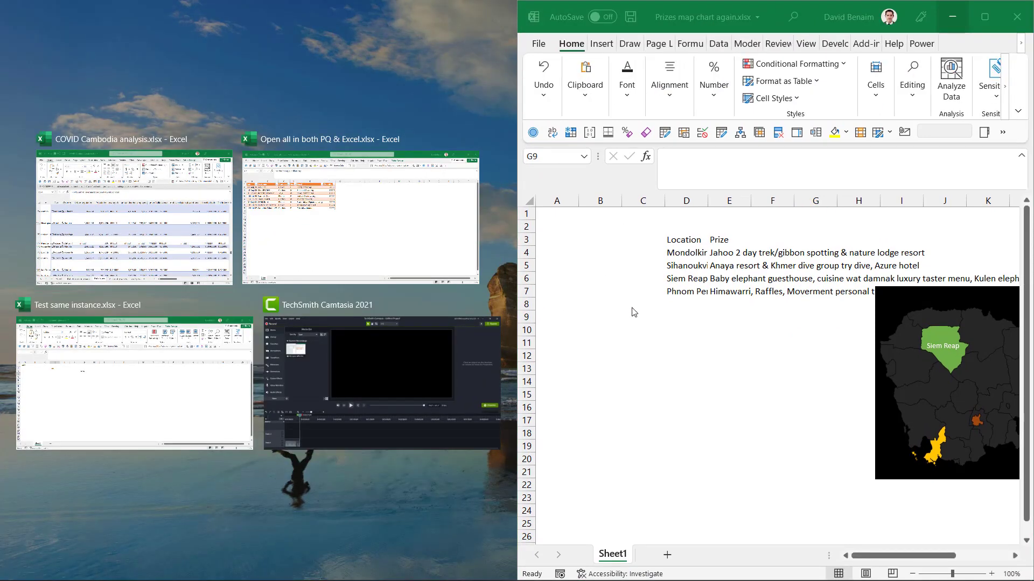
left_click(296, 233)
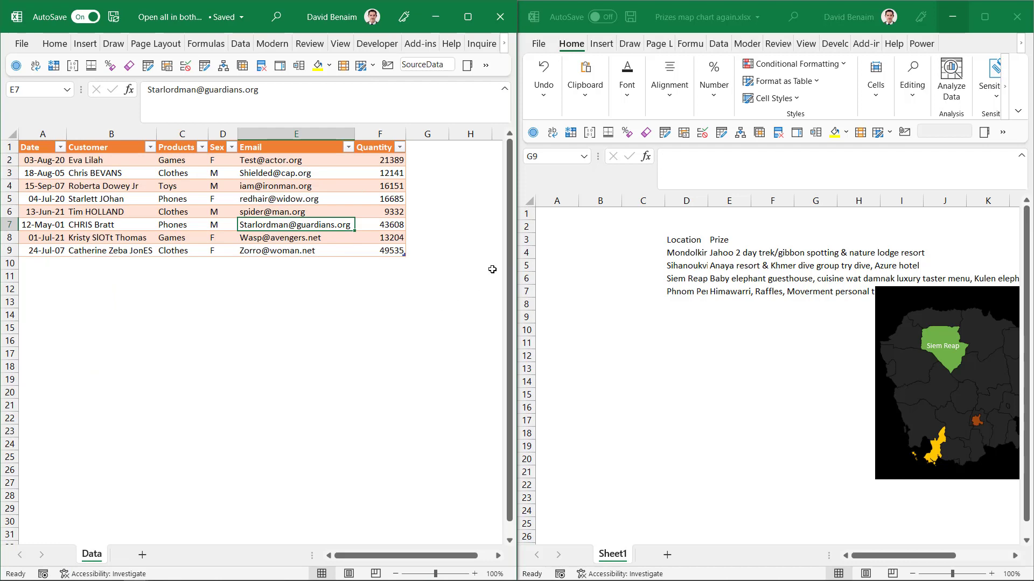
left_click(474, 262)
key("super+Up")
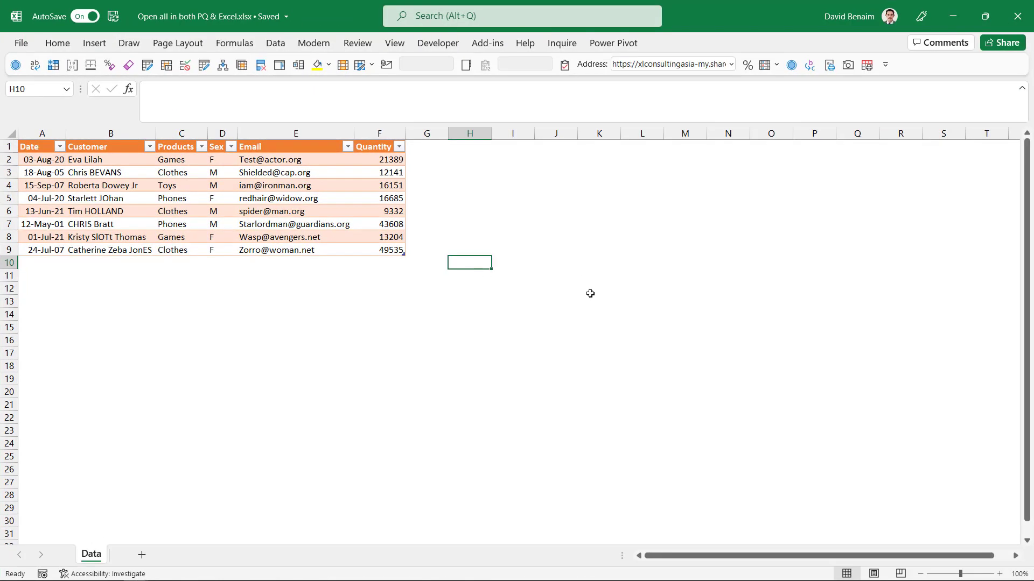
key("super+Right")
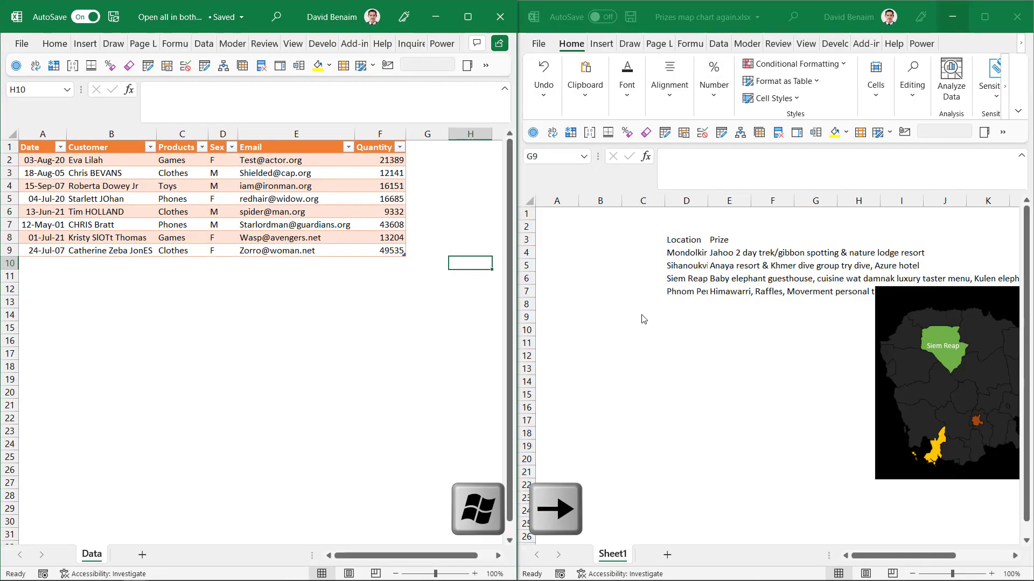
left_click(678, 333)
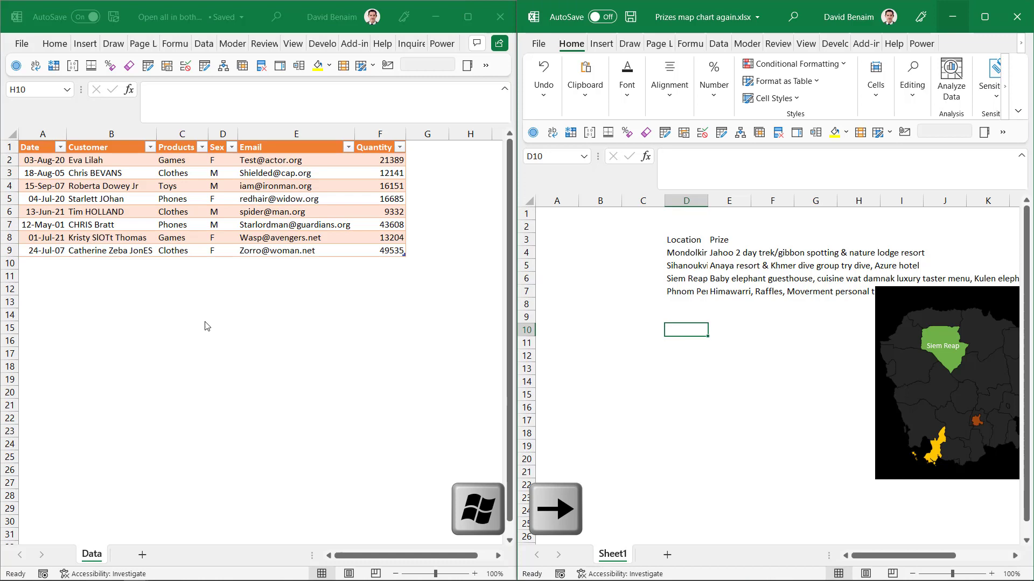
Step: Load the sales data table into Power Query and snap the editor to the left half
key("alt+Tab")
left_click(172, 199)
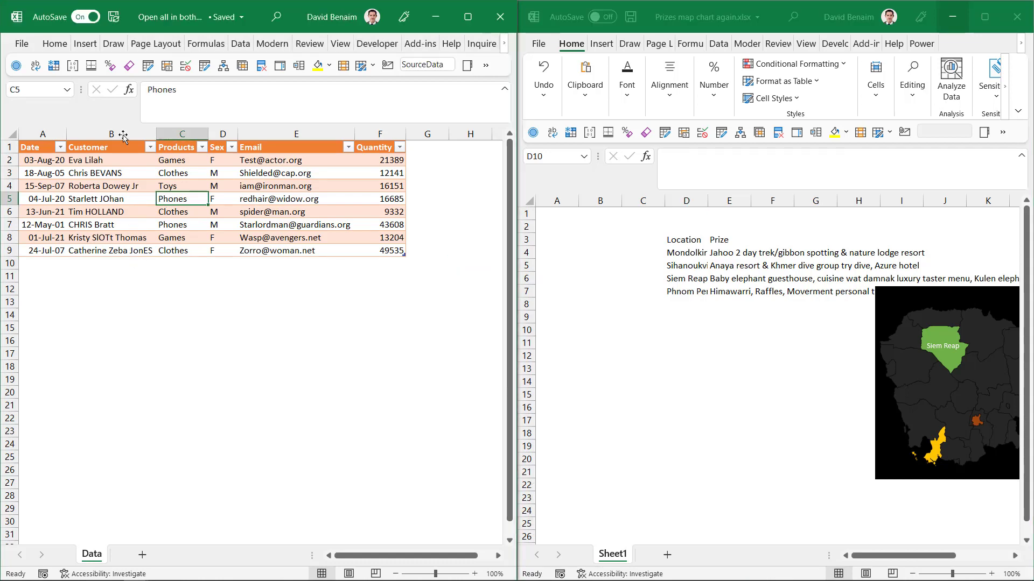
left_click(233, 43)
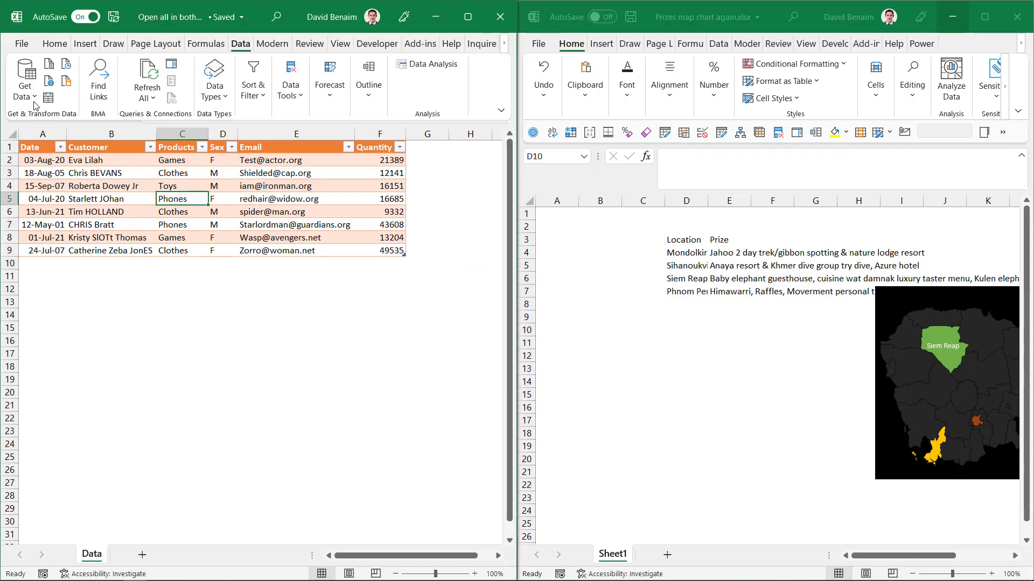
left_click(51, 102)
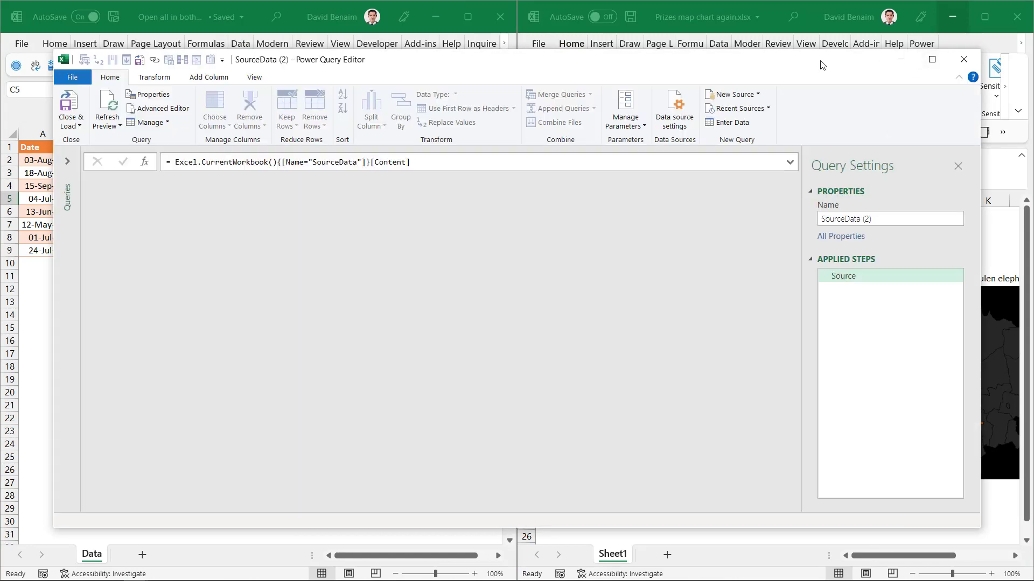
left_click_drag(836, 64, 1, 56)
Step: Type 'Not limited from' in D10 of the Prizes sheet to confirm it stays editable
left_click(680, 331)
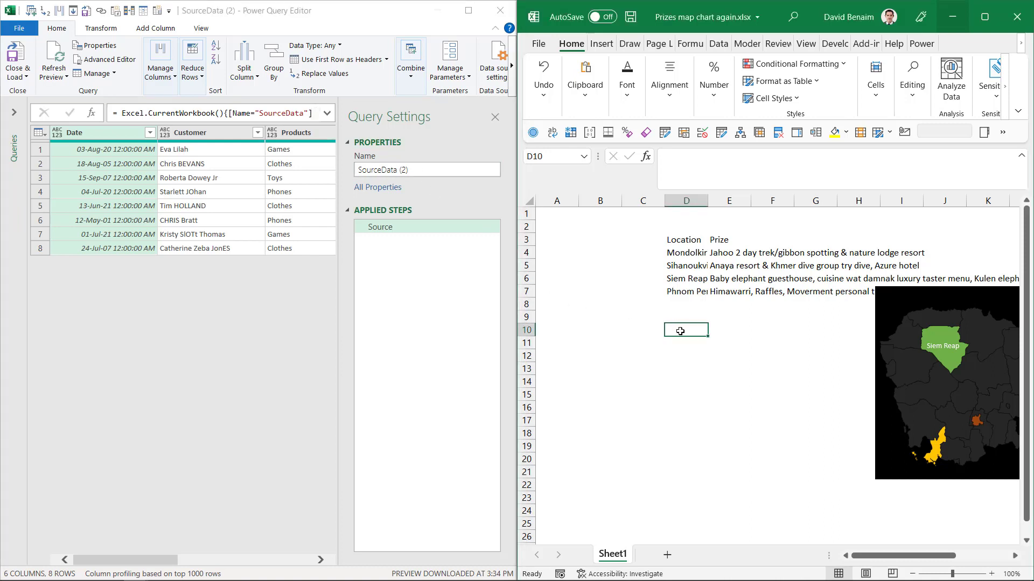
type("Not limi")
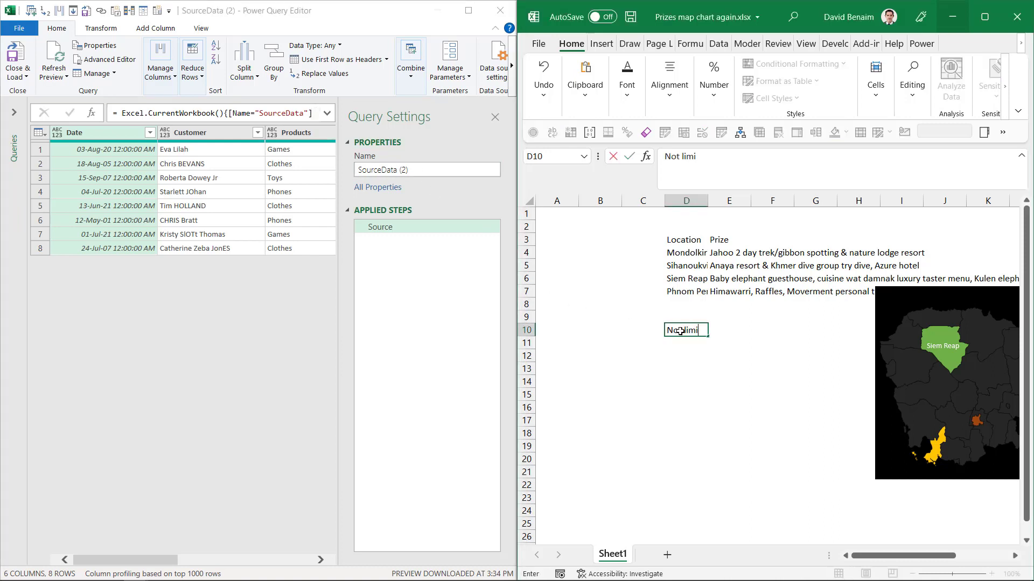
type("ted from")
key("Return")
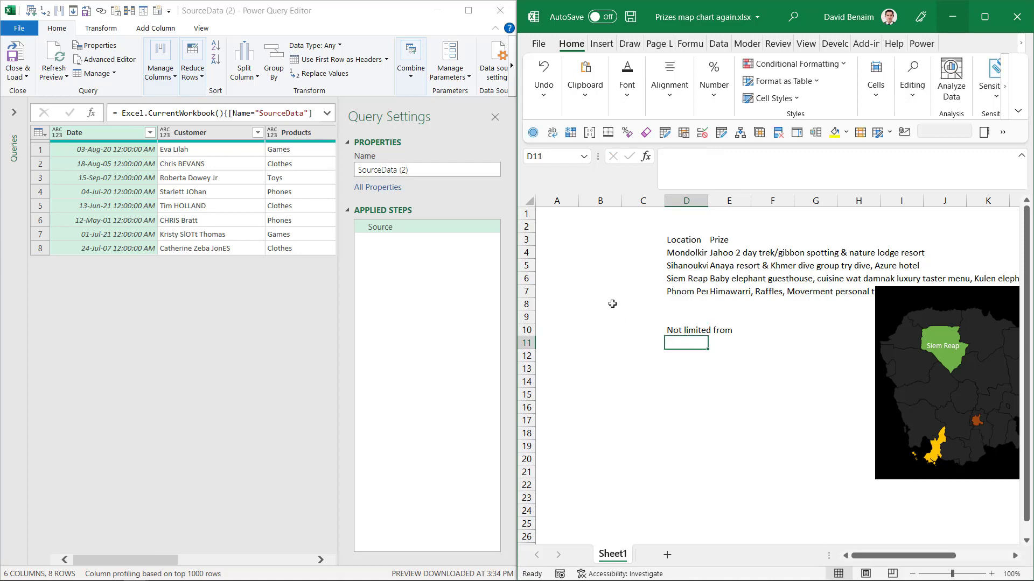
left_click(696, 328)
Step: Clear the D10 test text and load the D3:E7 prize list into Power Query as Table1
key("Delete")
key("Up")
key("Up")
key("Up")
key("Up")
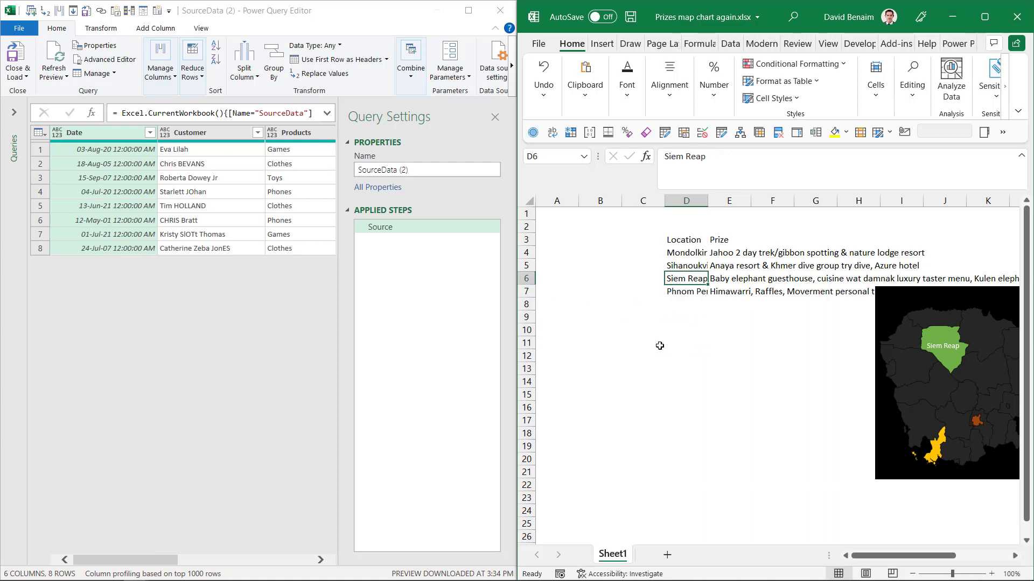
left_click(730, 44)
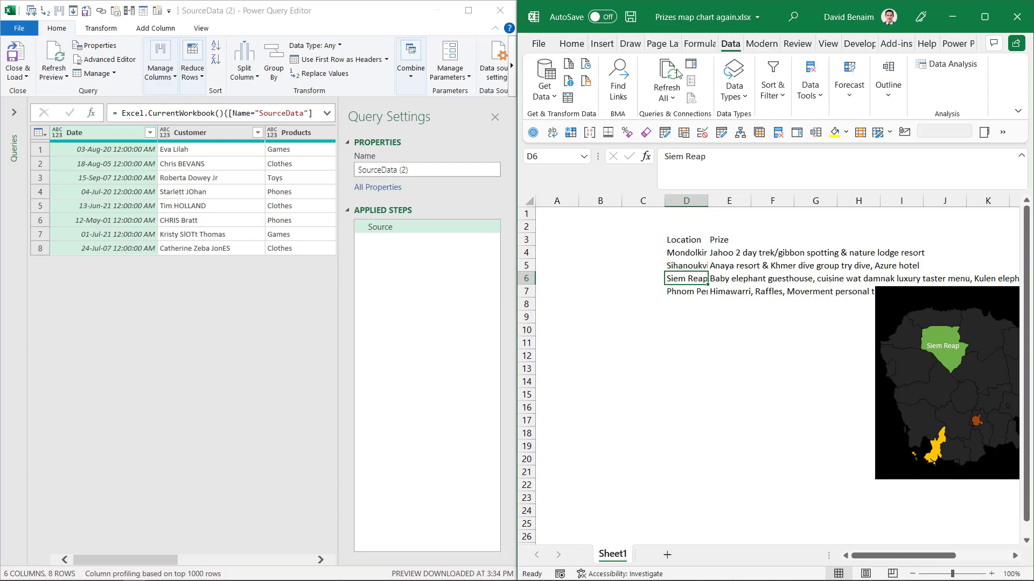
left_click_drag(686, 243, 738, 291)
left_click(568, 97)
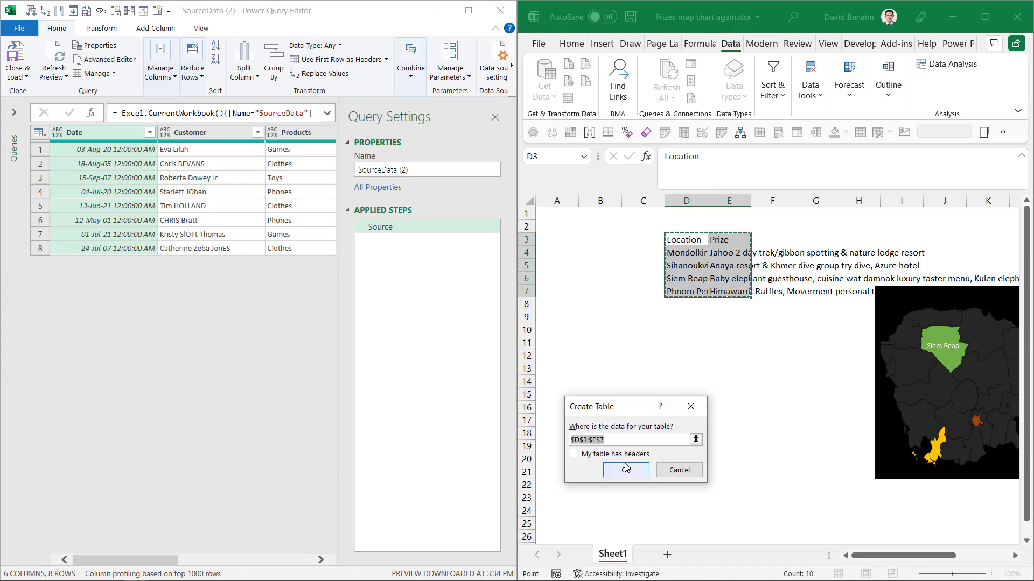
left_click(625, 468)
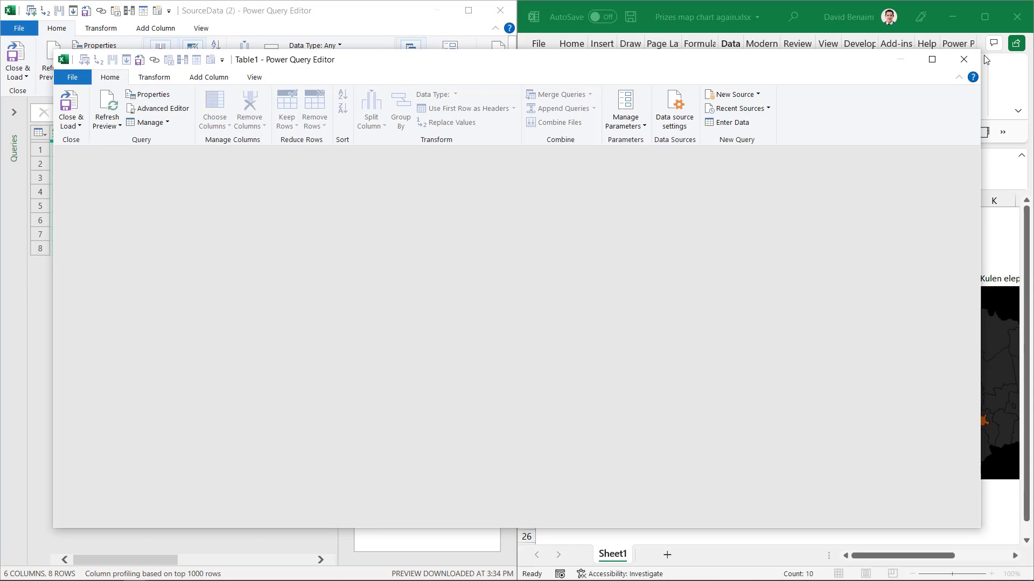
key("super+Right")
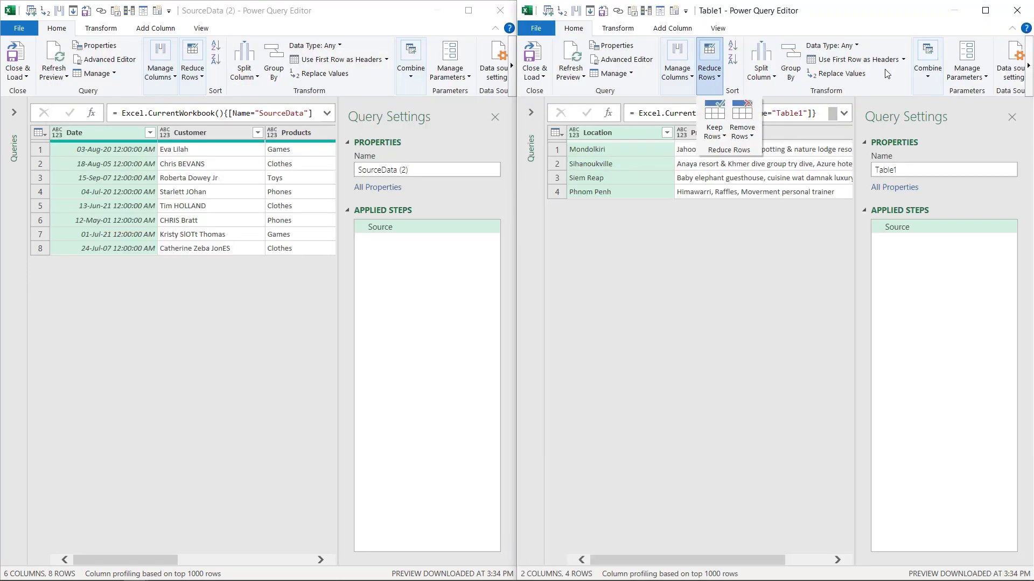
Step: Filter SourceData (2) Products to Games and remove the top 2 rows from Table1
left_click(742, 130)
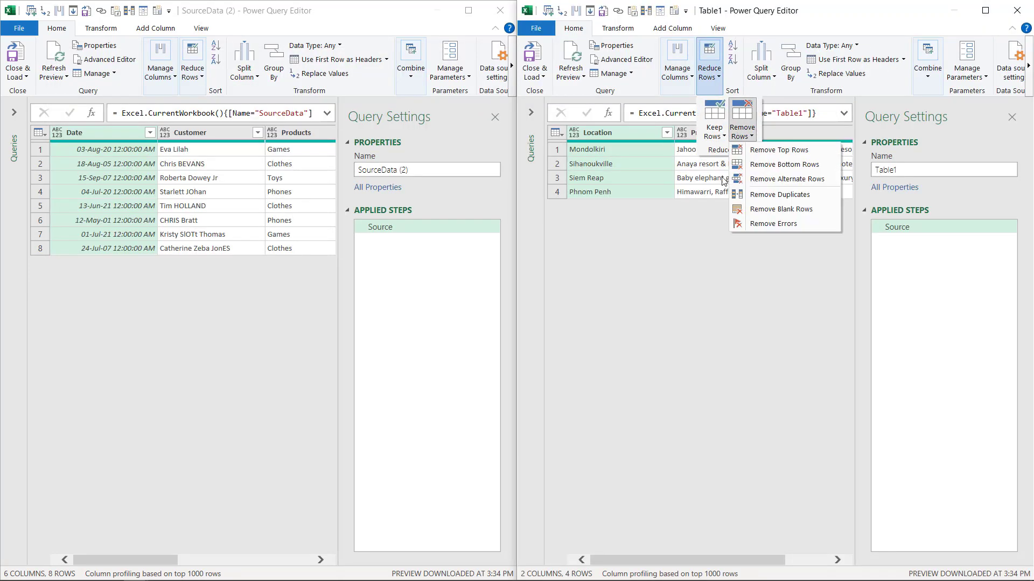
left_click(798, 151)
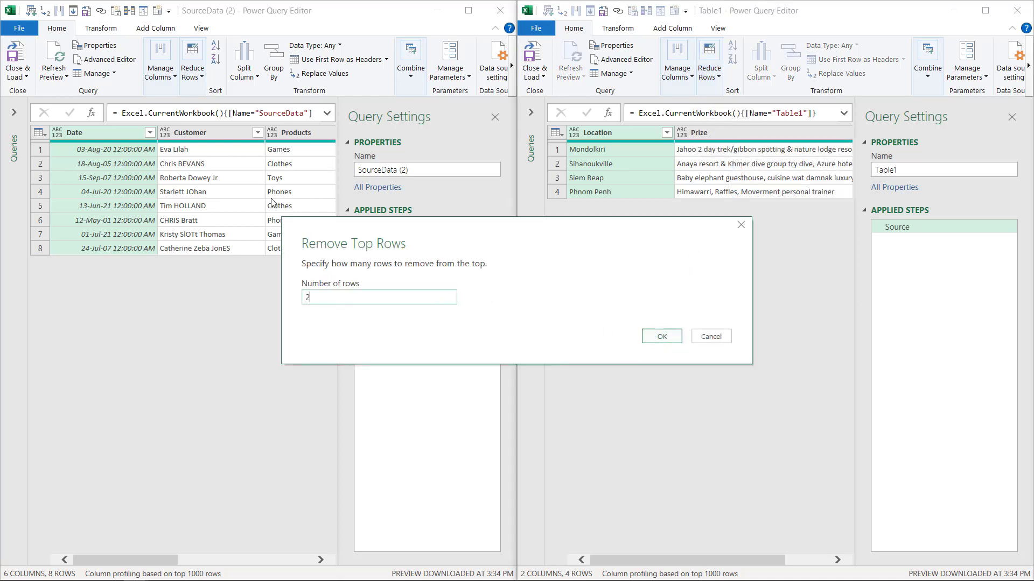
left_click(126, 338)
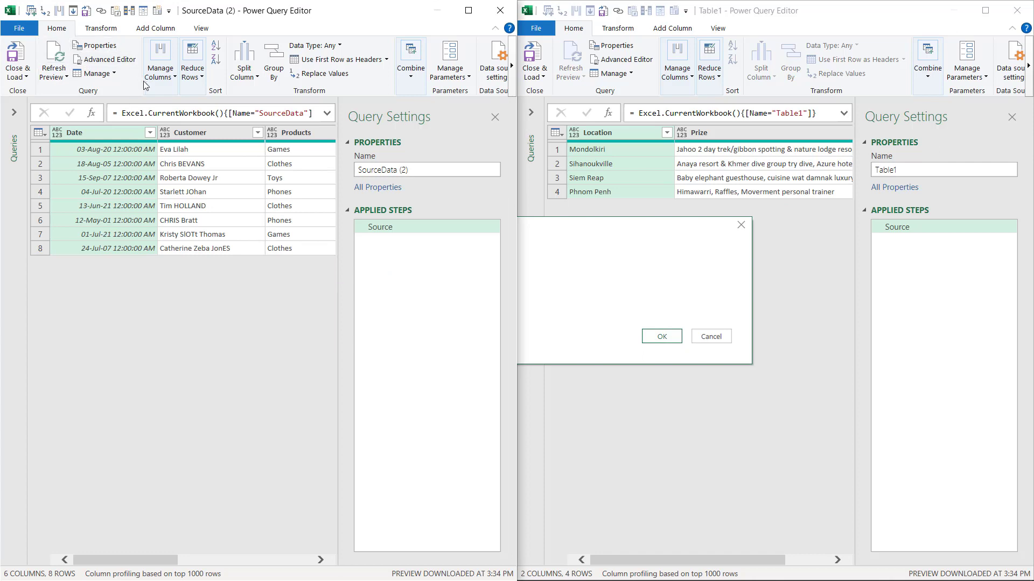
left_click(303, 133)
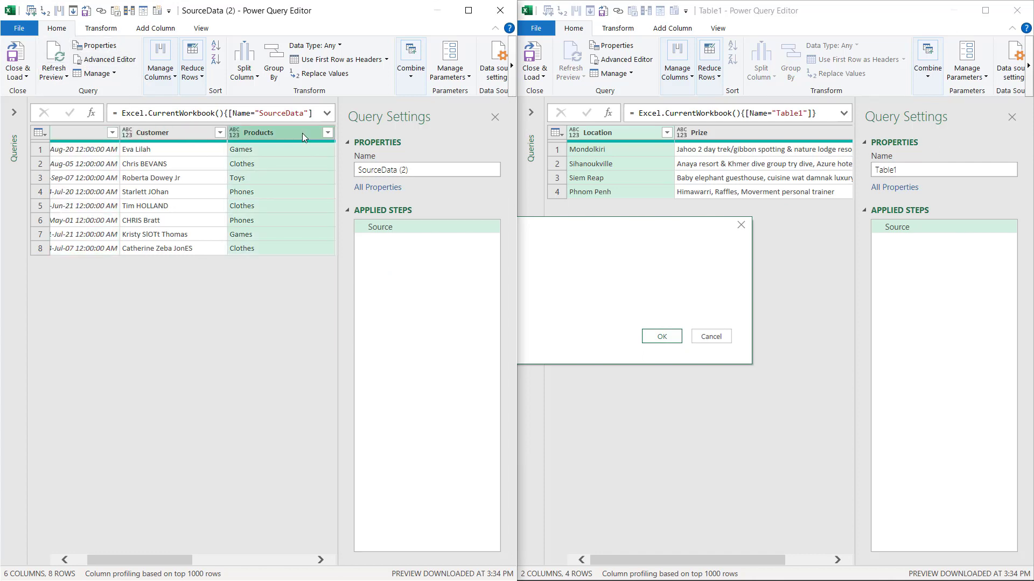
left_click(328, 133)
left_click(173, 273)
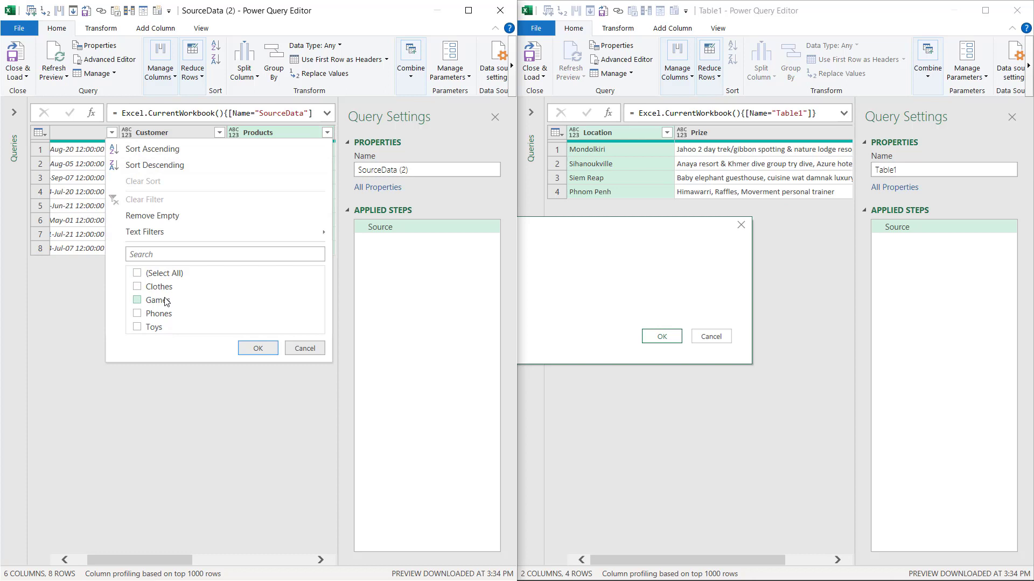
left_click(162, 300)
left_click(258, 348)
left_click(662, 337)
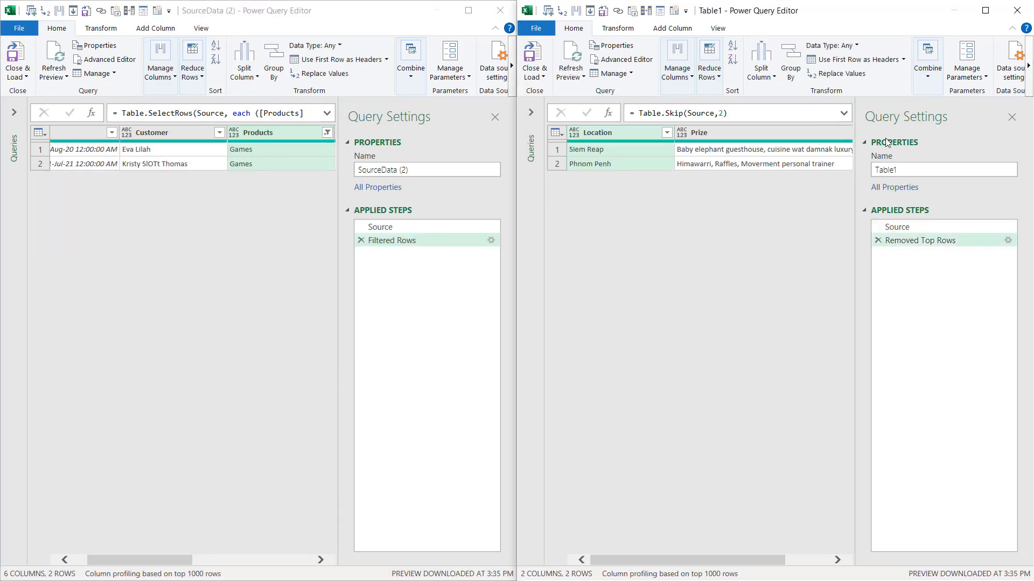
Step: Close both query editors, keeping the Table1 and SourceData (2) changes
left_click(1017, 10)
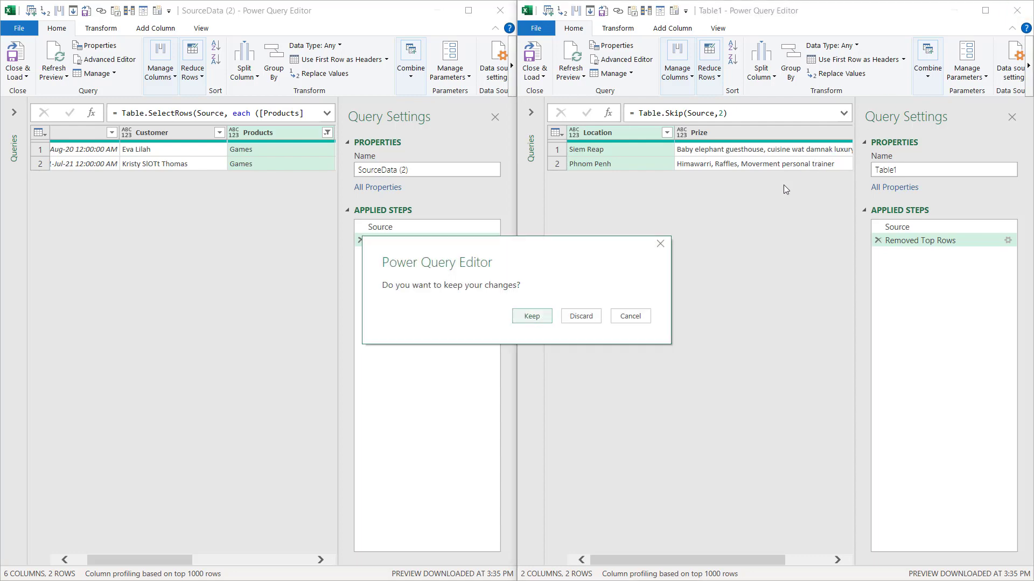
left_click(533, 318)
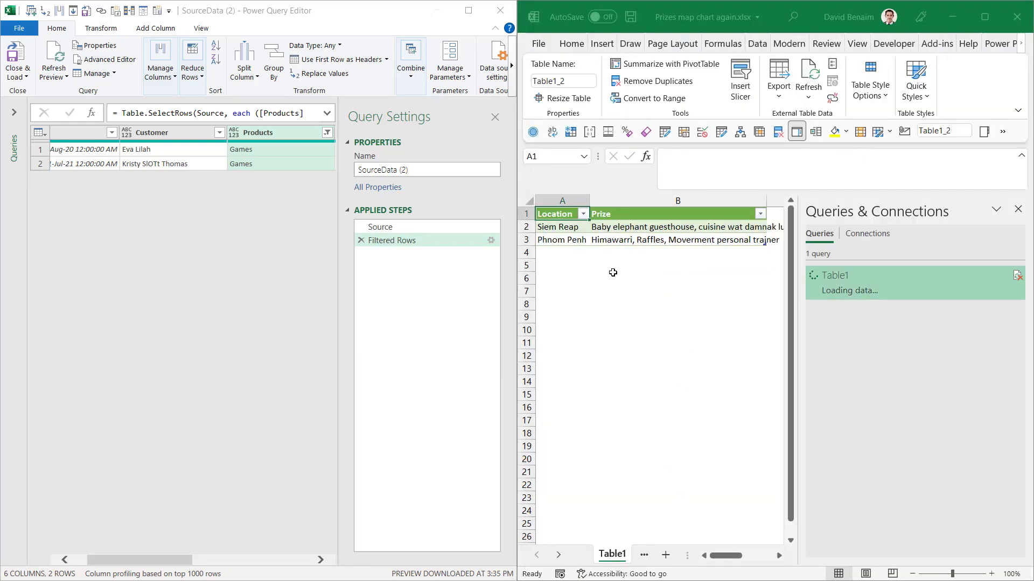
left_click(585, 290)
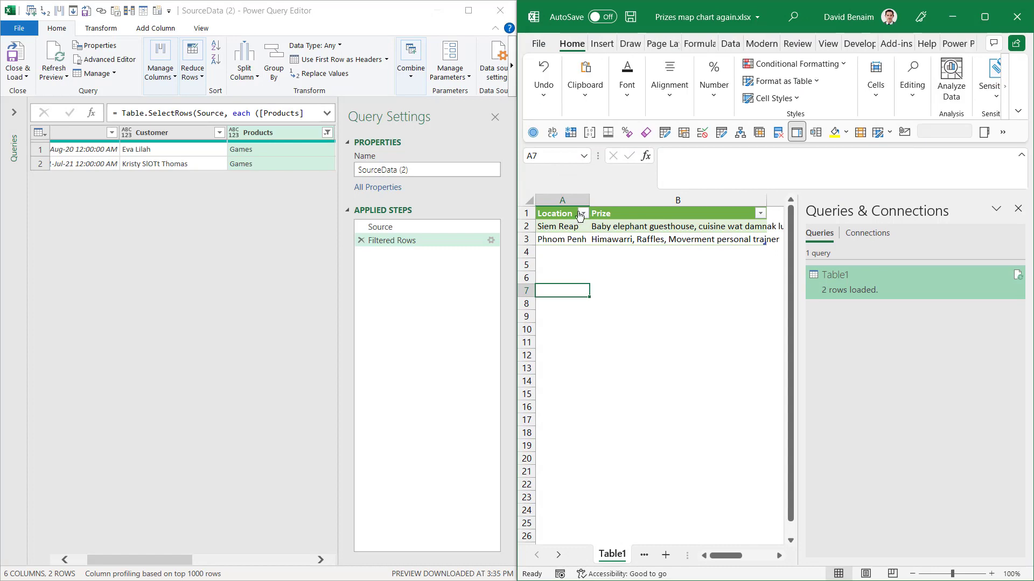
left_click(501, 11)
left_click(539, 317)
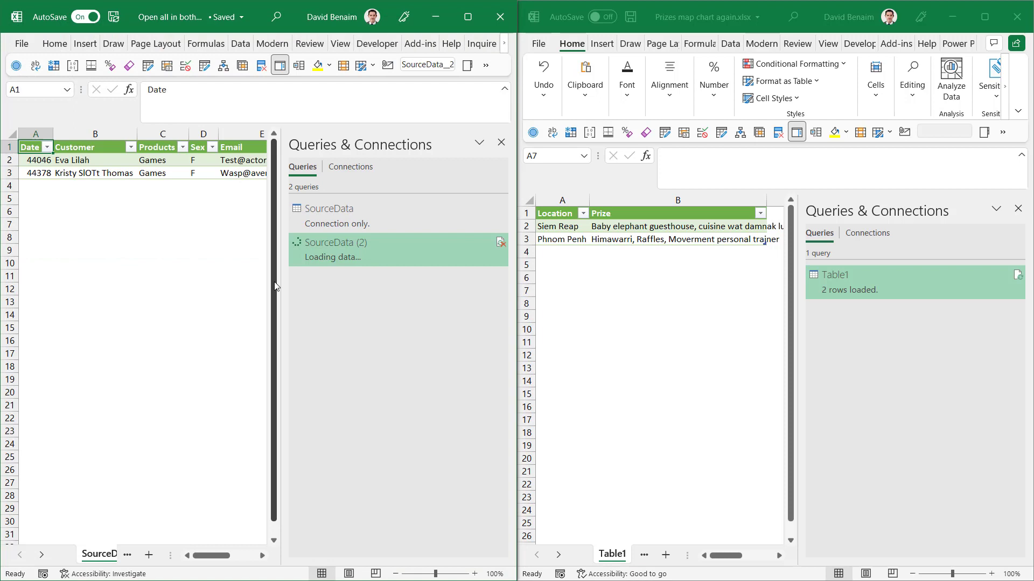
Step: Hide the Queries & Connections panes in both workbooks and open the prize workbook's File page
left_click(501, 142)
left_click(240, 250)
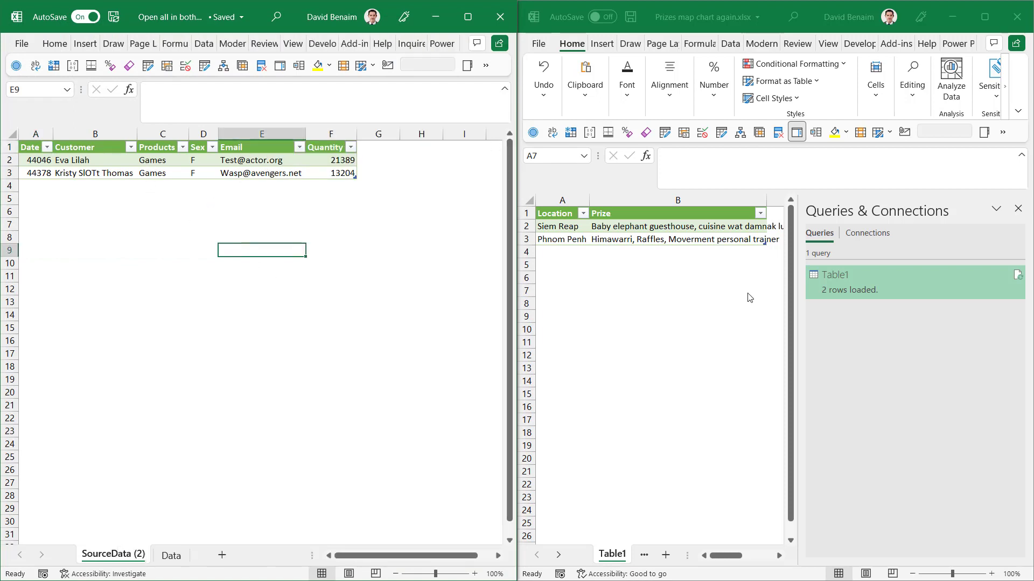
left_click(659, 280)
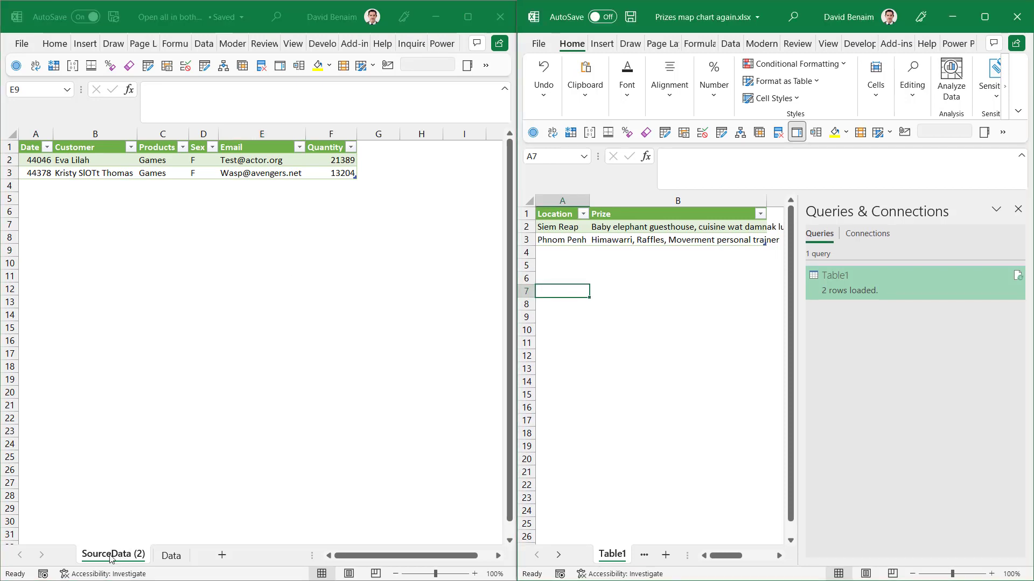
left_click(665, 302)
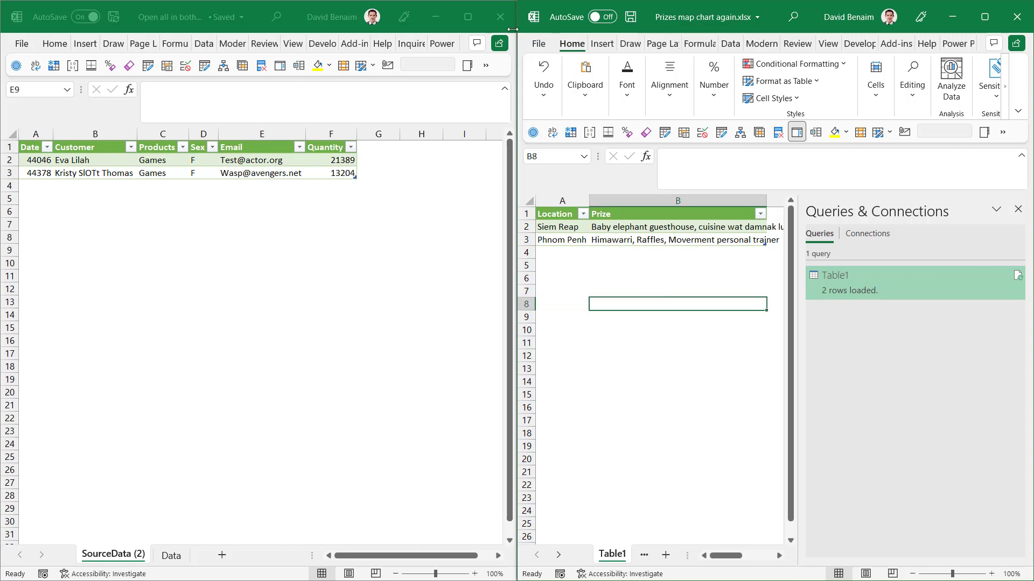
left_click(1017, 209)
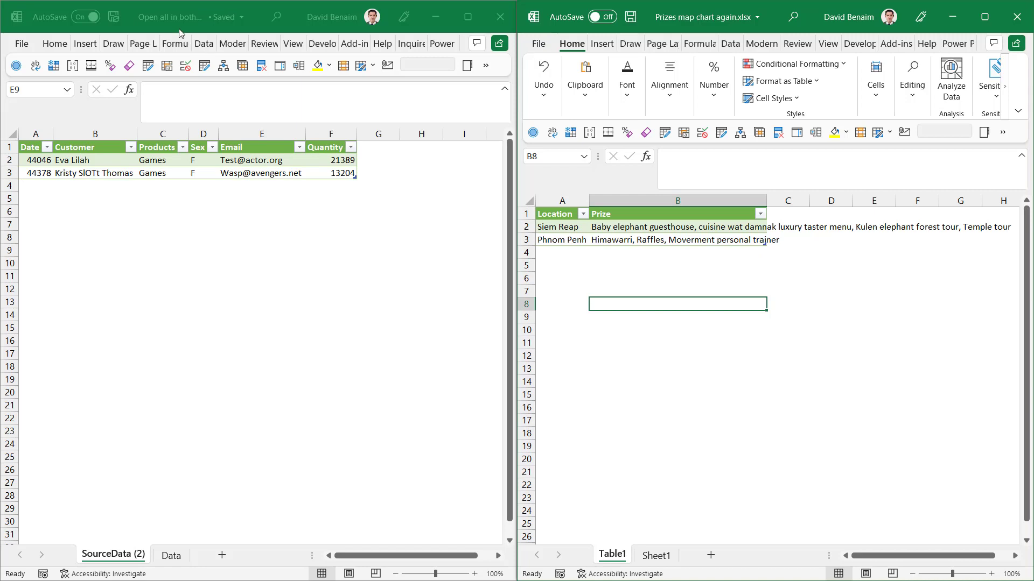
left_click(539, 43)
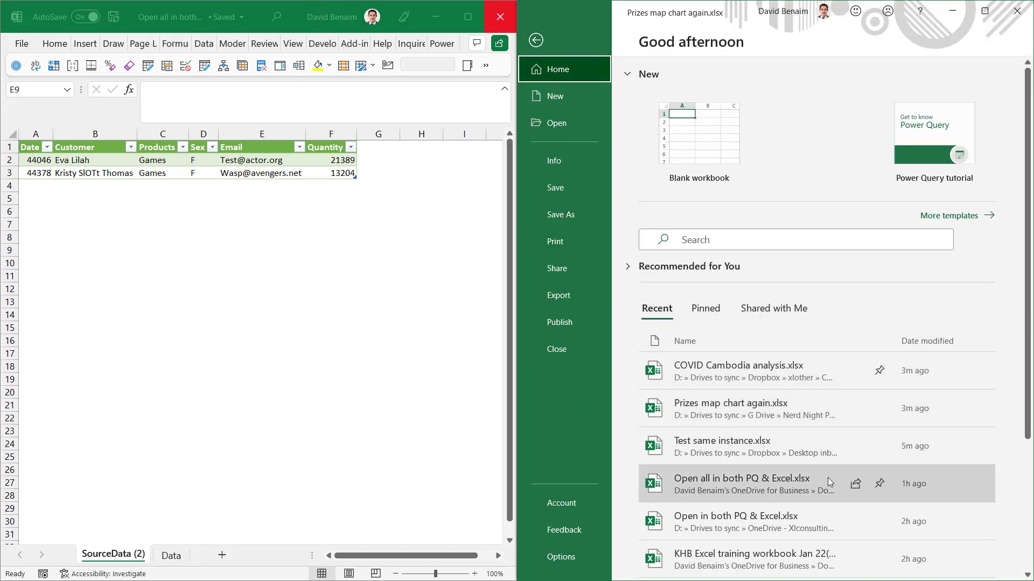
Step: Try opening 'Open all in both PQ & Excel.xlsx' from Recent, dismiss the already-open error, select H6
left_click(778, 477)
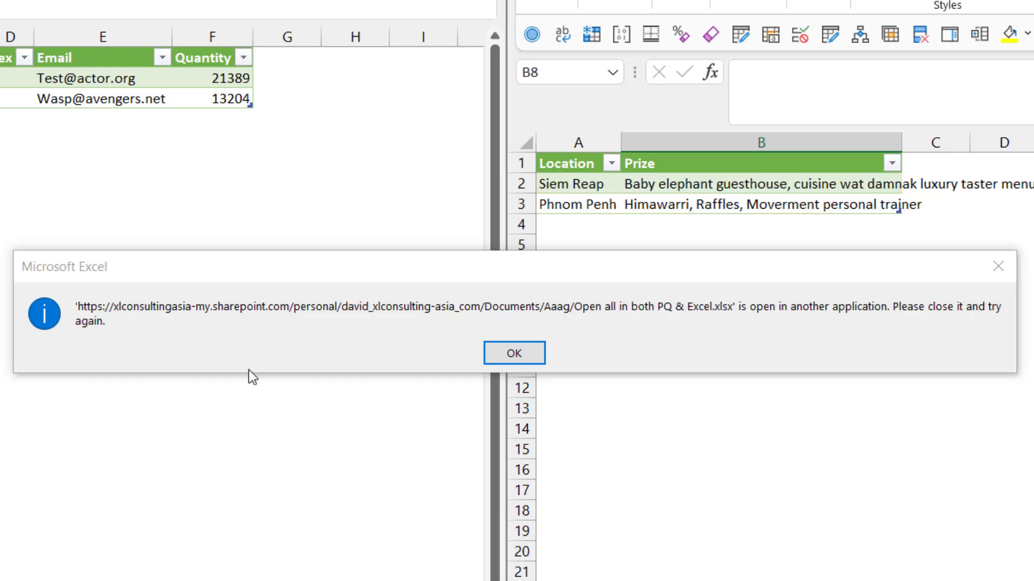
left_click(999, 268)
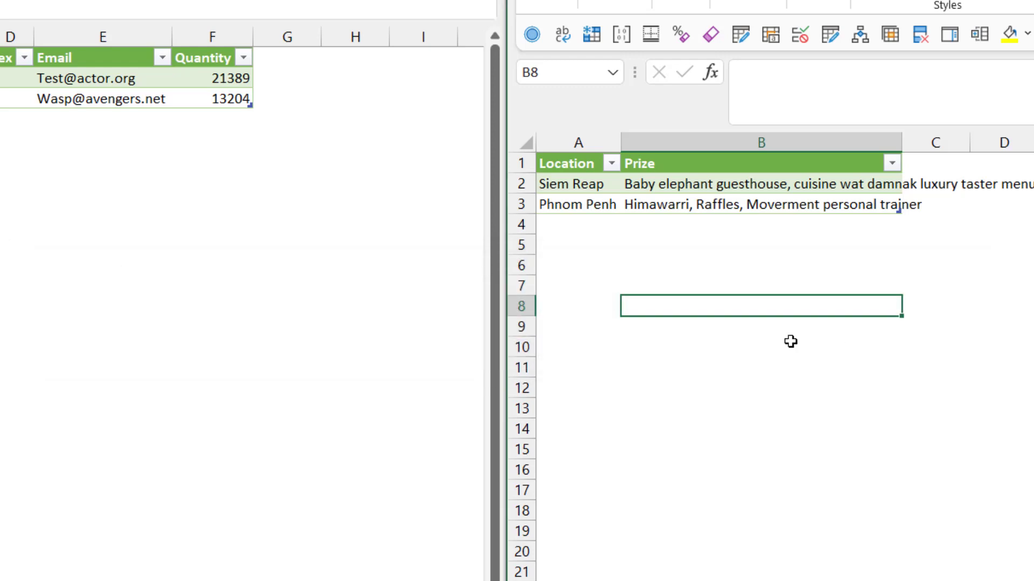
left_click(723, 266)
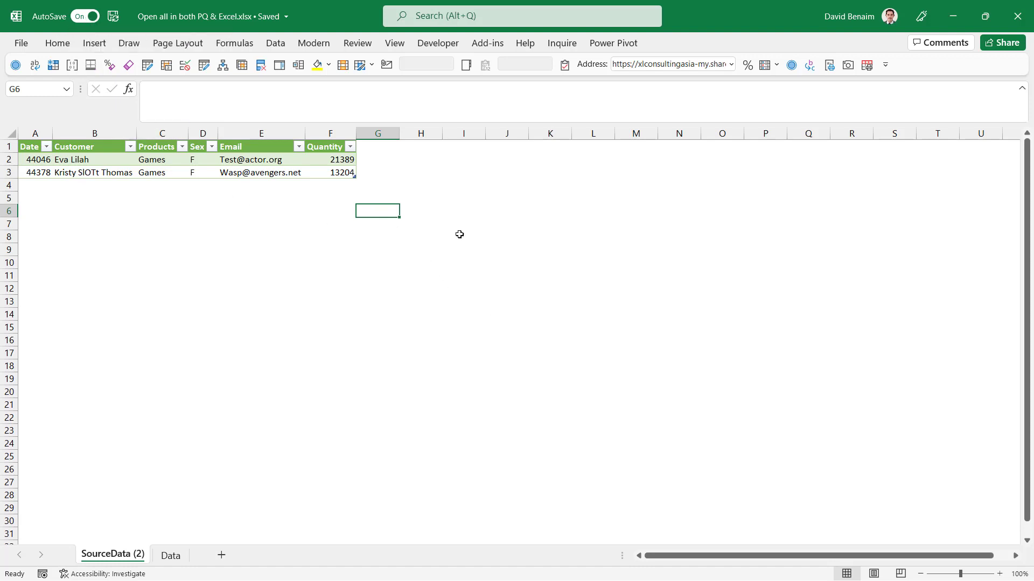
left_click(434, 215)
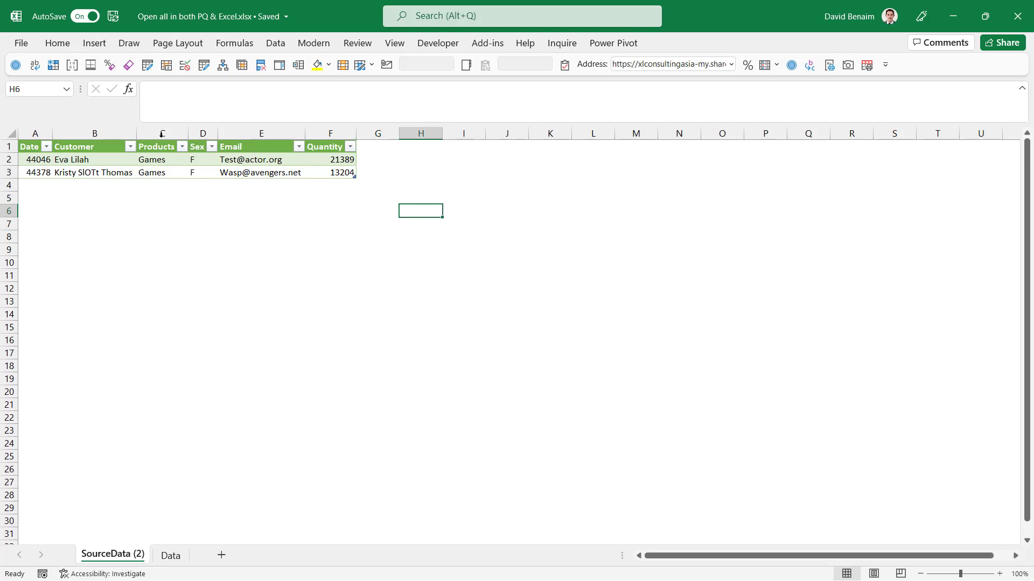
Step: Show the workbook's Info details and open its OneDrive folder 'Aaag' in the browser
left_click(22, 47)
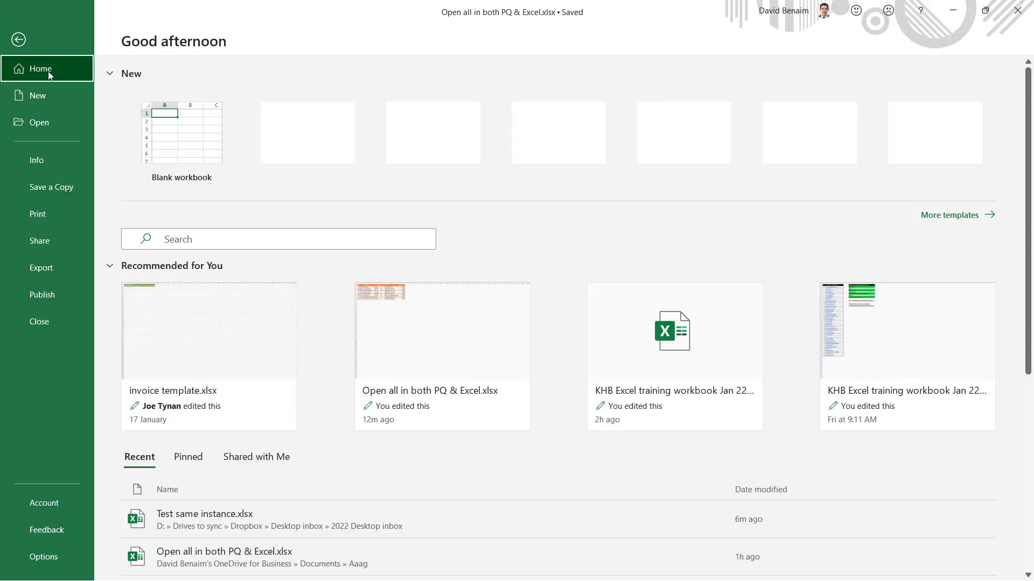
left_click(63, 158)
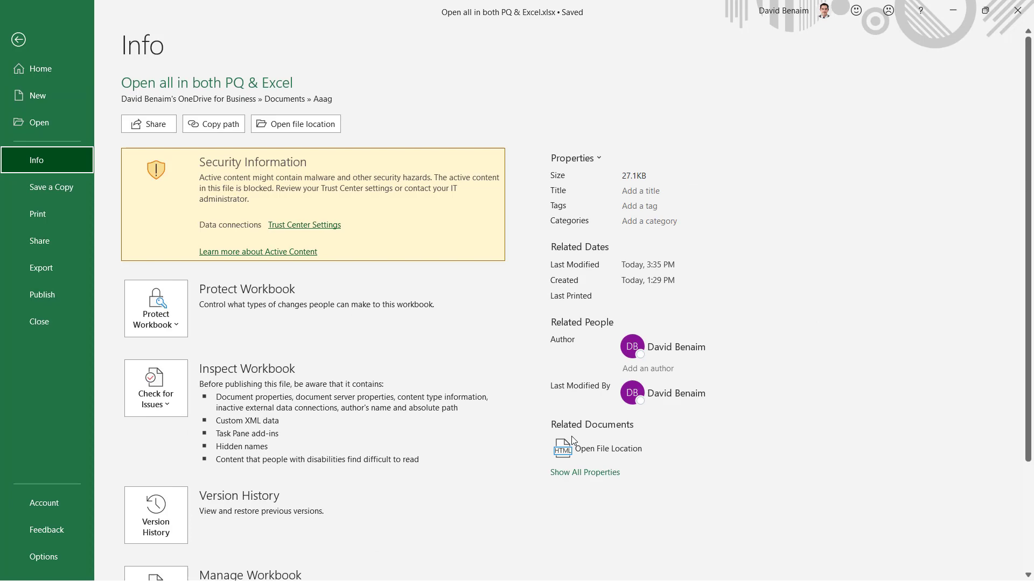
left_click(610, 453)
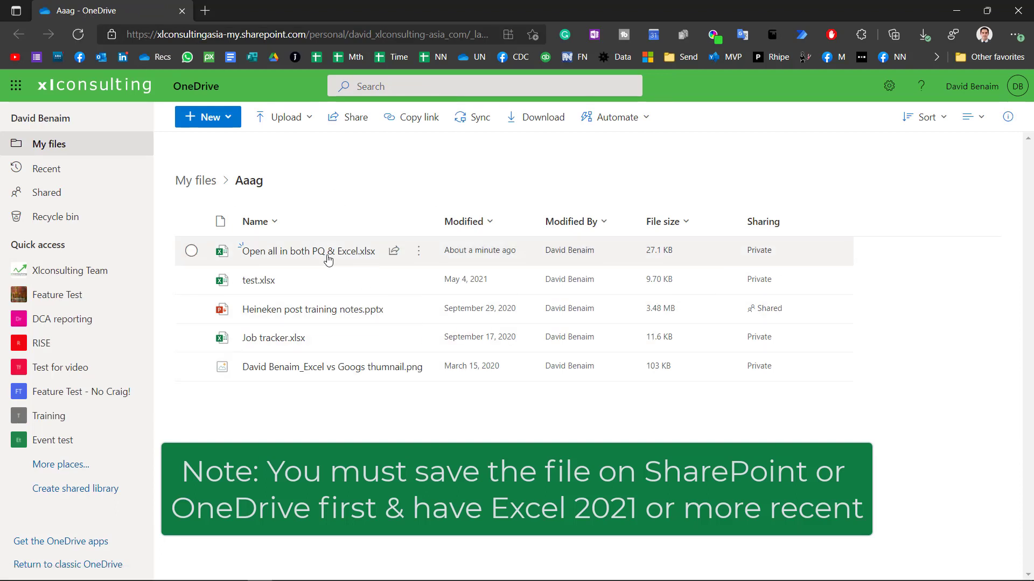
Step: Open 'Open all in both PQ & Excel.xlsx' from the OneDrive folder in Excel for the web
mouse_move(309, 254)
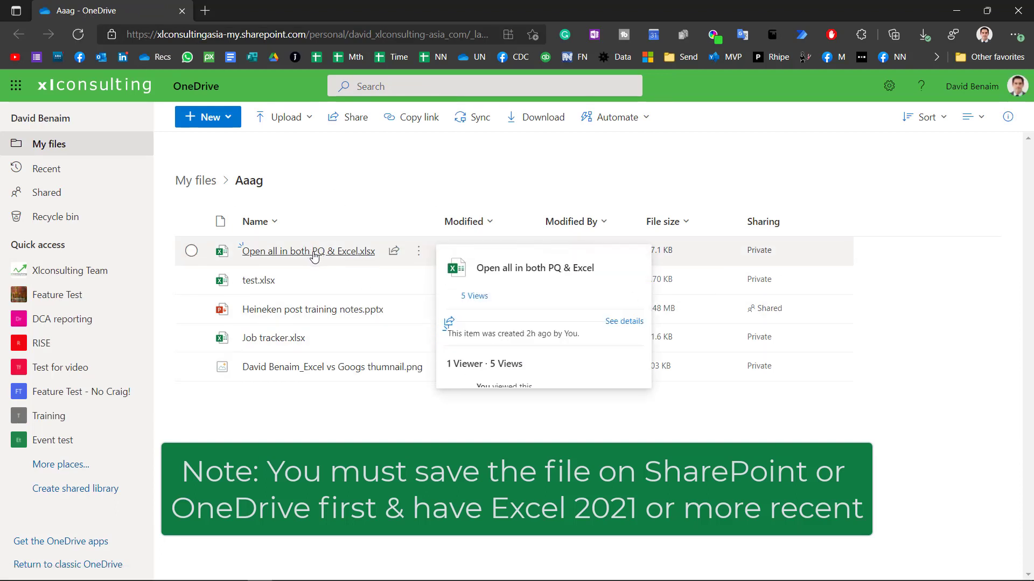
left_click(315, 253)
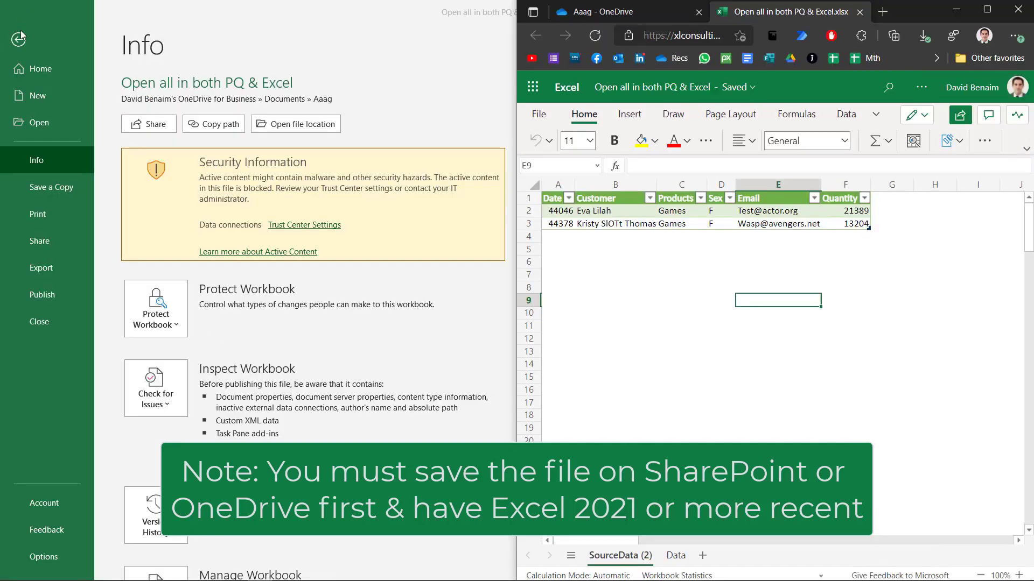
Step: Arrange desktop Excel on the left half and Excel Online on the right half
left_click(20, 39)
left_click(19, 39)
key("super+Left")
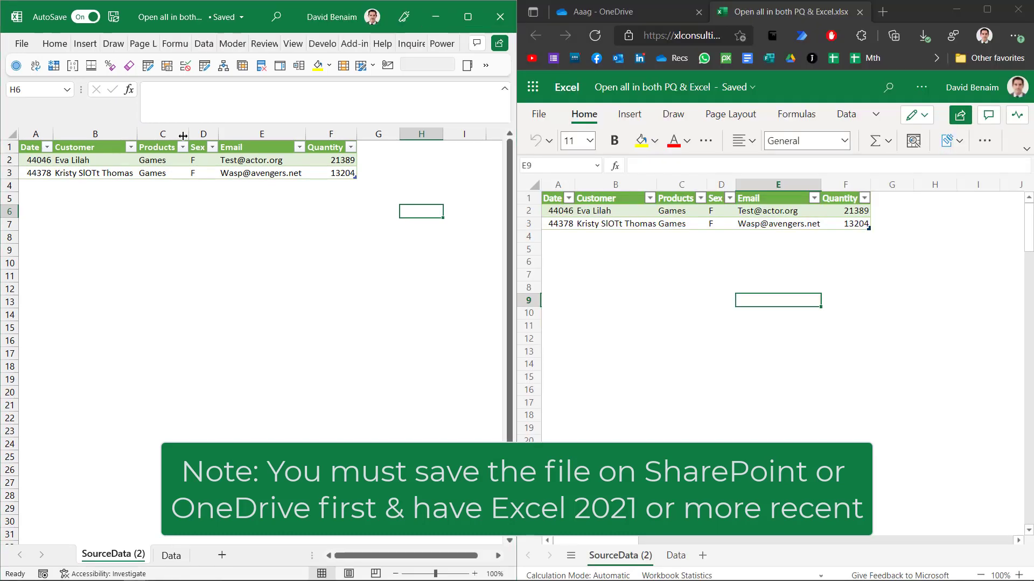
left_click(611, 204)
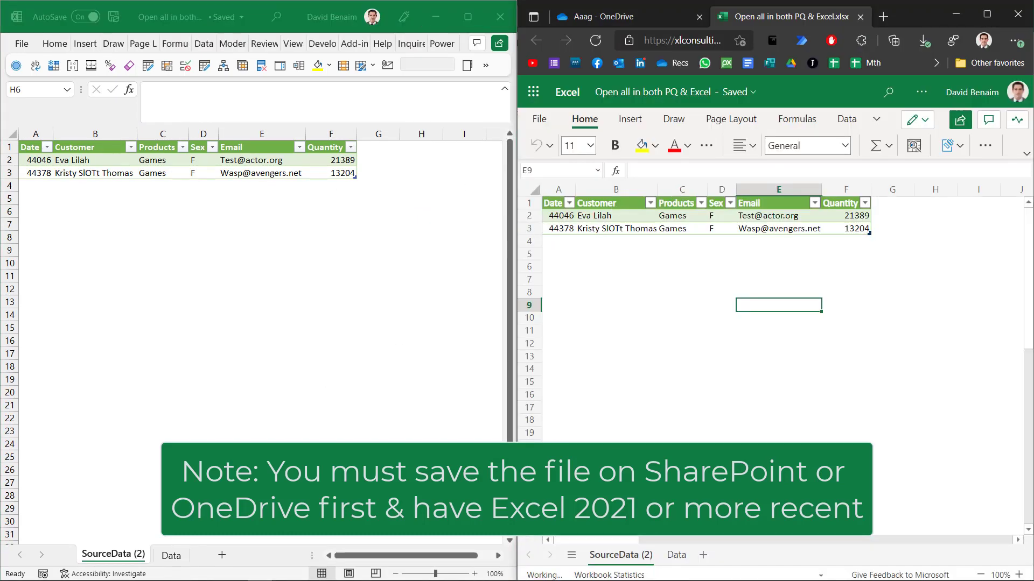
left_click(170, 571)
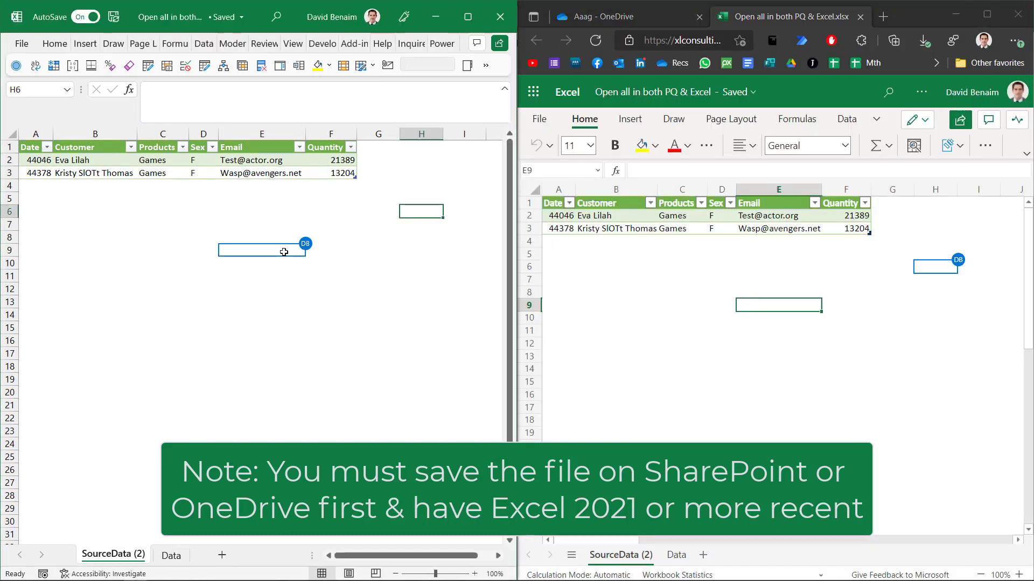
Step: Enter a test name in cell G11 of desktop Excel, then select D11
left_click(377, 251)
left_click(362, 274)
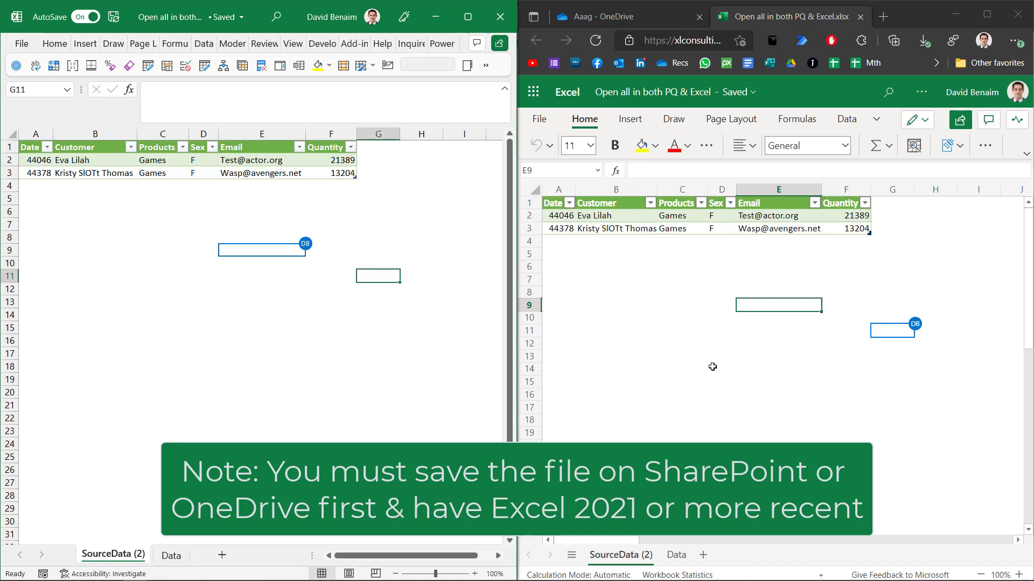
type("David")
key("Return")
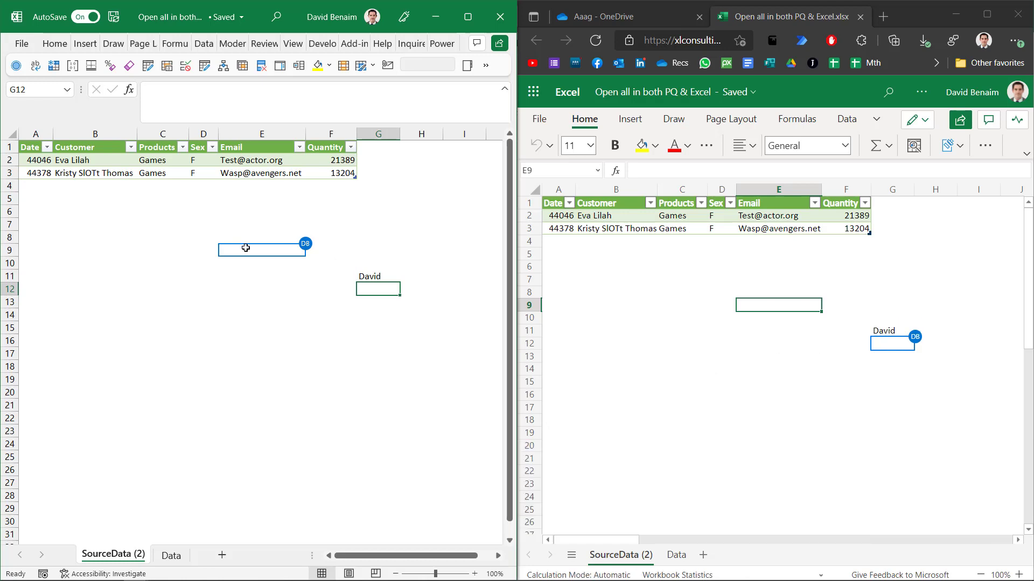
left_click(191, 276)
Step: Enter 'Here' in D14 online, then move the online selection to C11 and E11
left_click(722, 370)
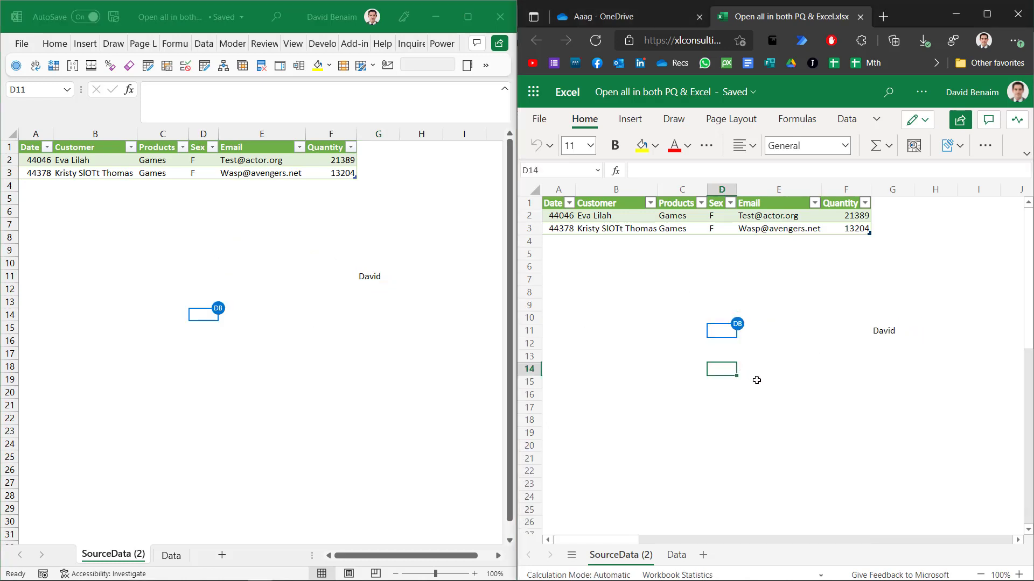
type("Here")
key("Return")
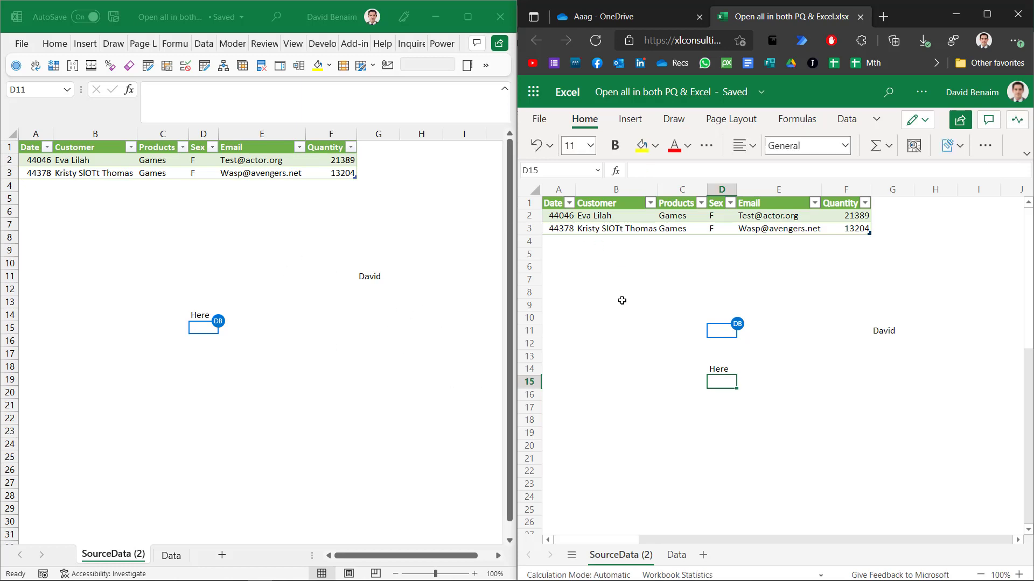
left_click(677, 327)
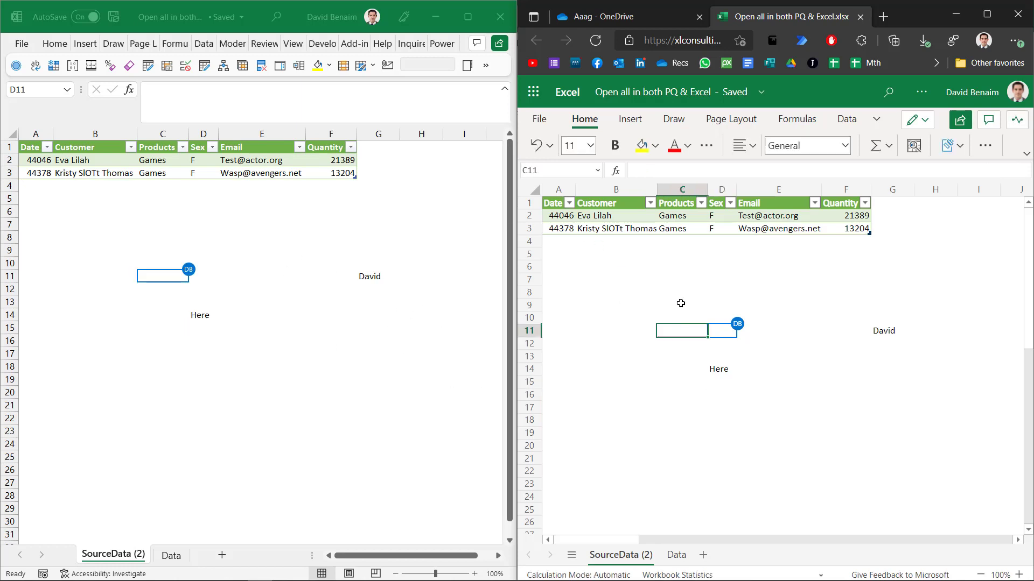
left_click(767, 333)
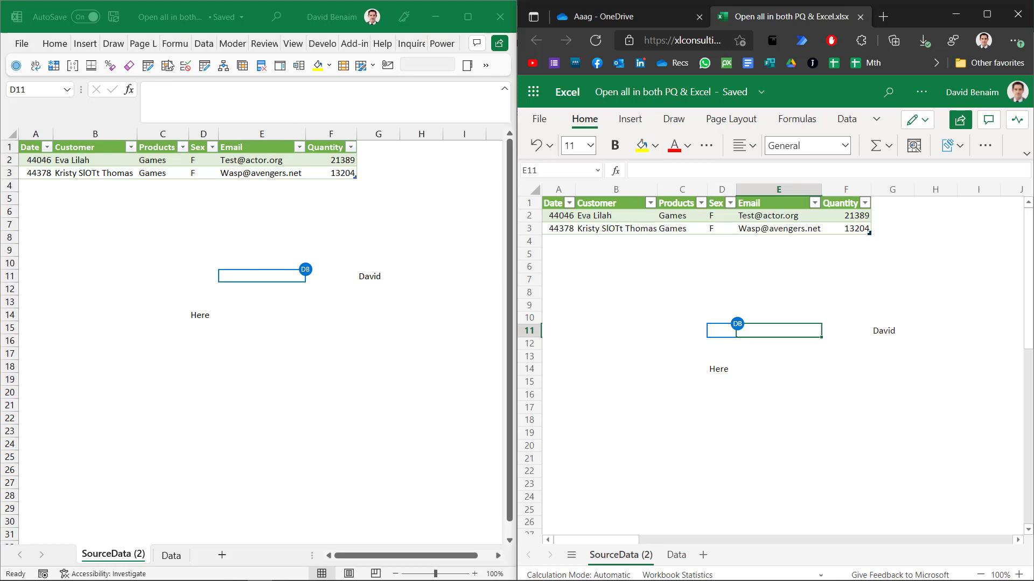
left_click(216, 54)
Step: Launch the Power Query Editor from Get Data, maximize it, and select the SourceData query
left_click(205, 45)
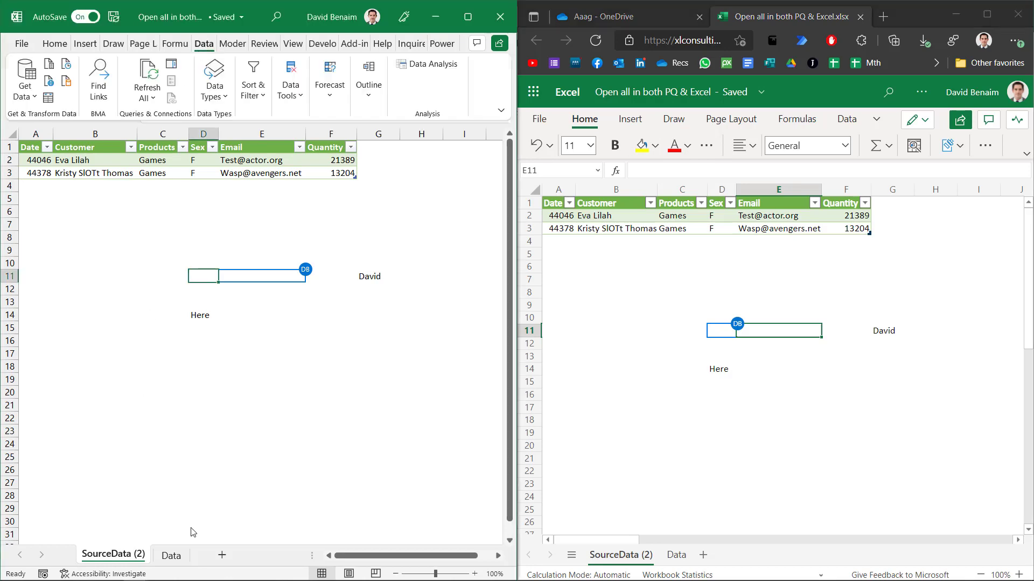
left_click(35, 98)
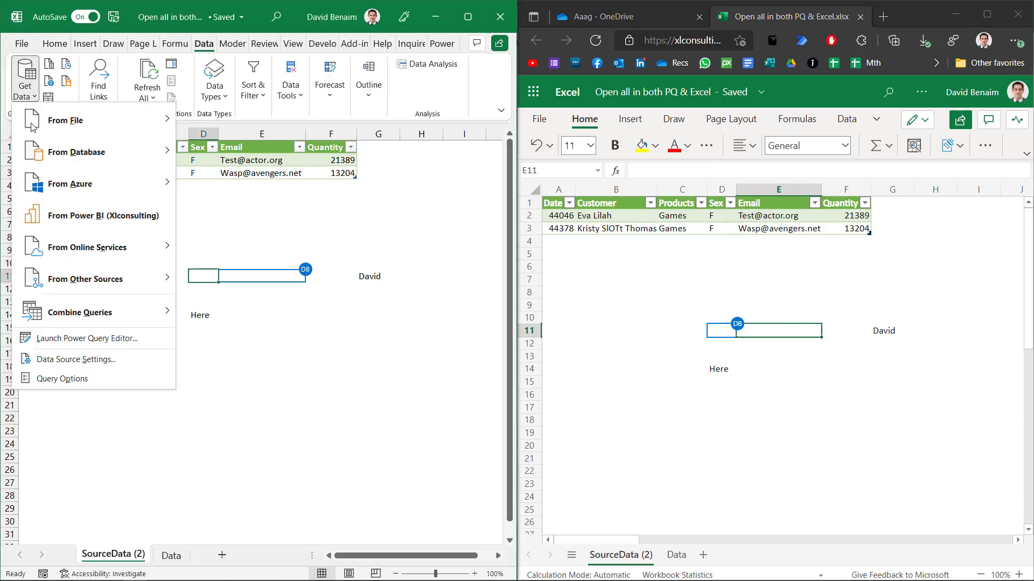
left_click(90, 339)
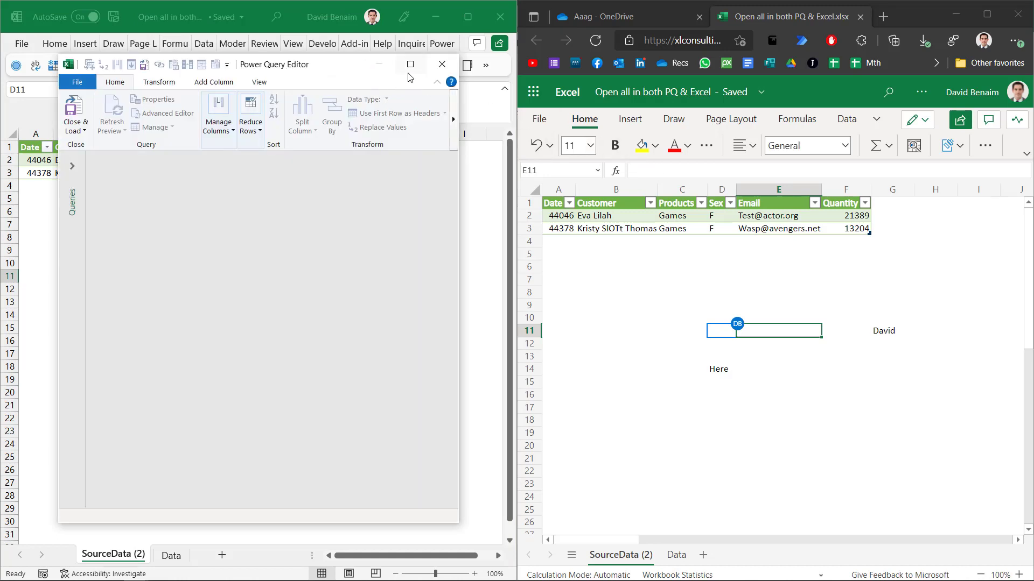
left_click(408, 65)
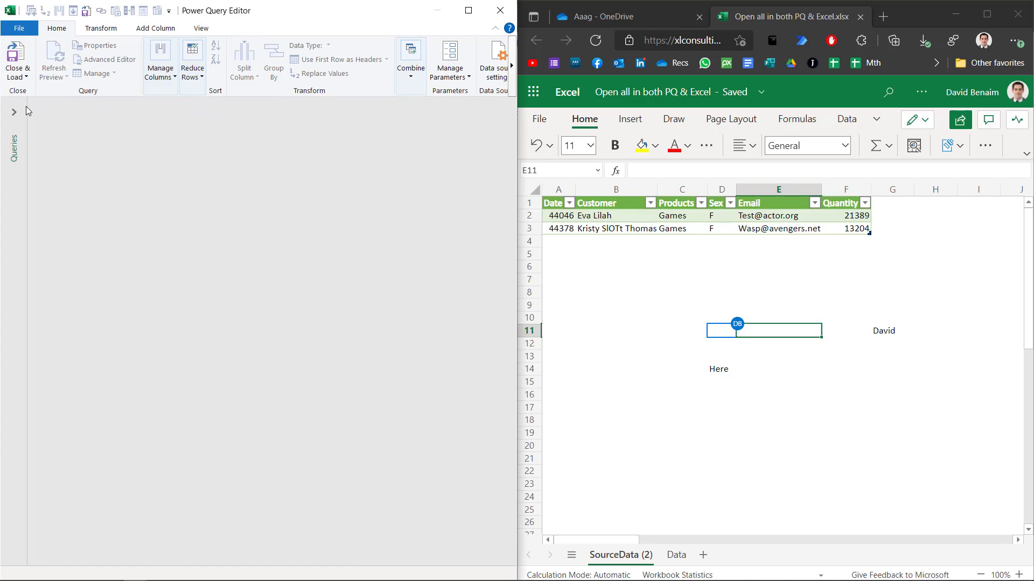
left_click(15, 110)
left_click(63, 125)
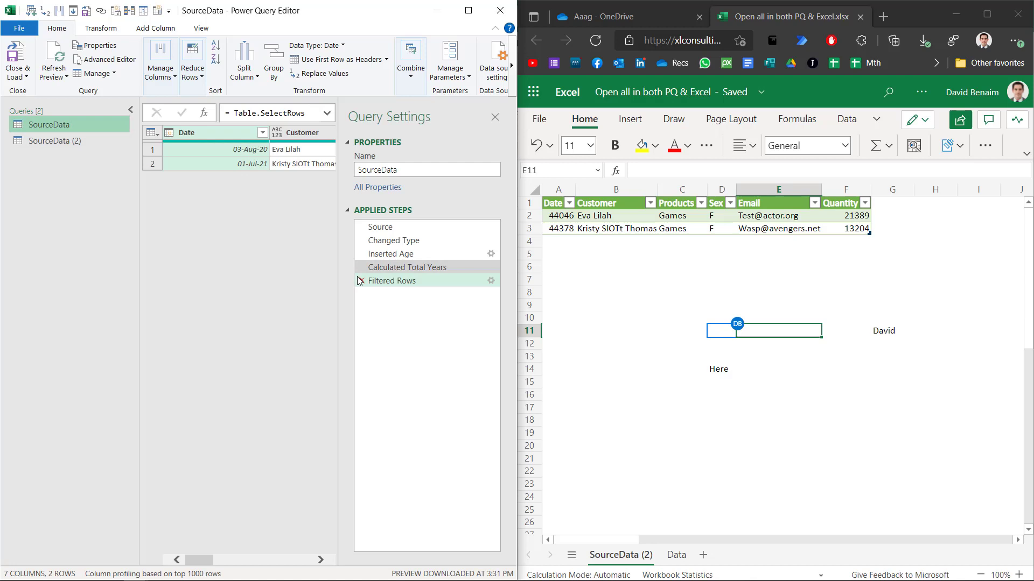
Step: Delete SourceData's Filtered Rows step and enter 'Add new data' in online cell C7
left_click(360, 281)
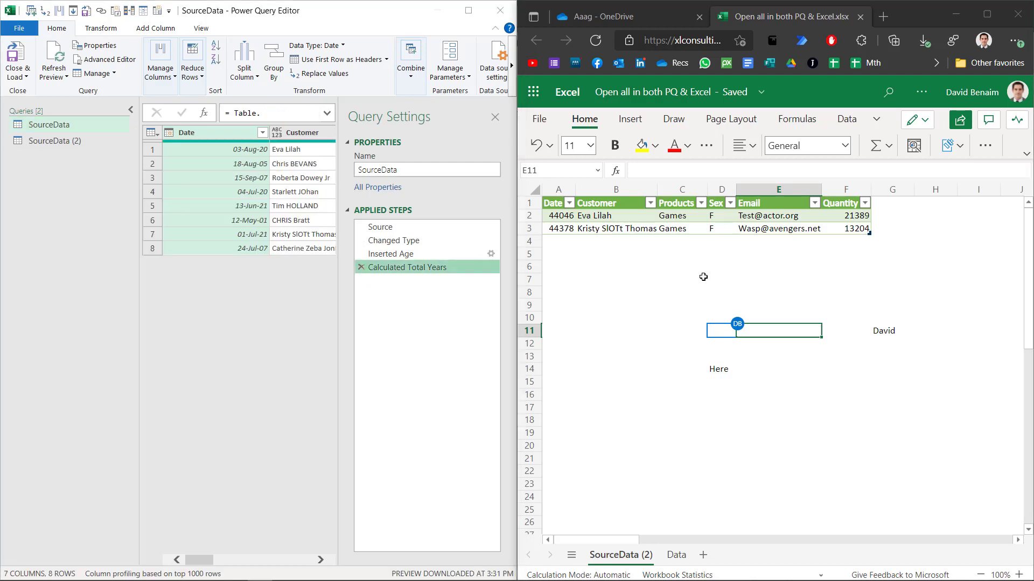
left_click(703, 276)
type("A")
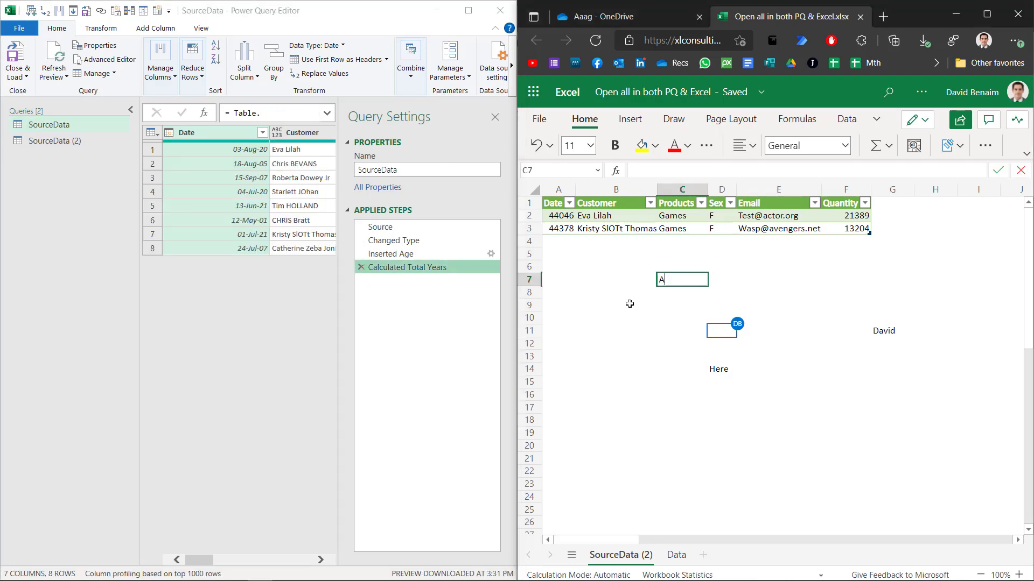
type("dd new data")
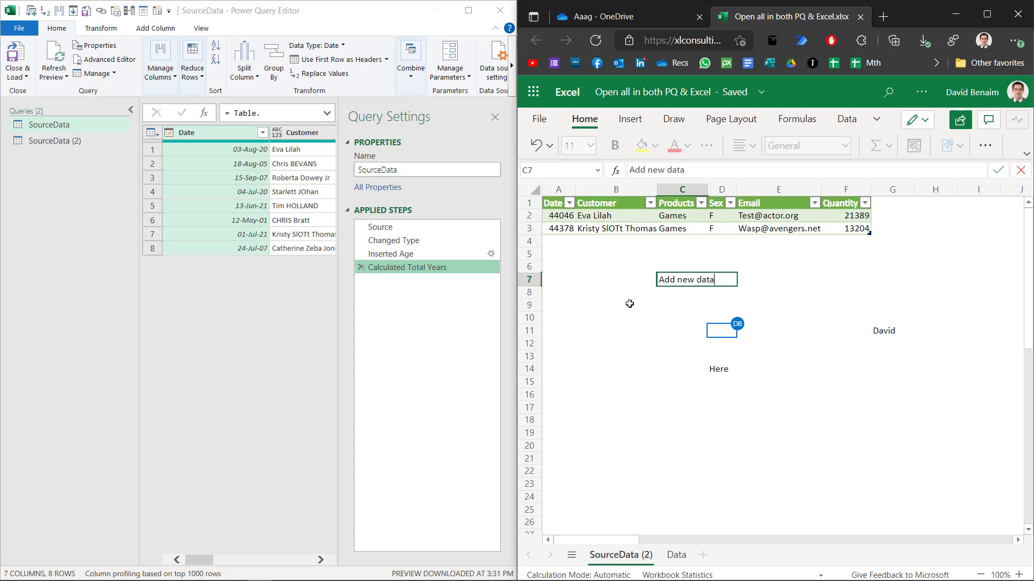
key("Return")
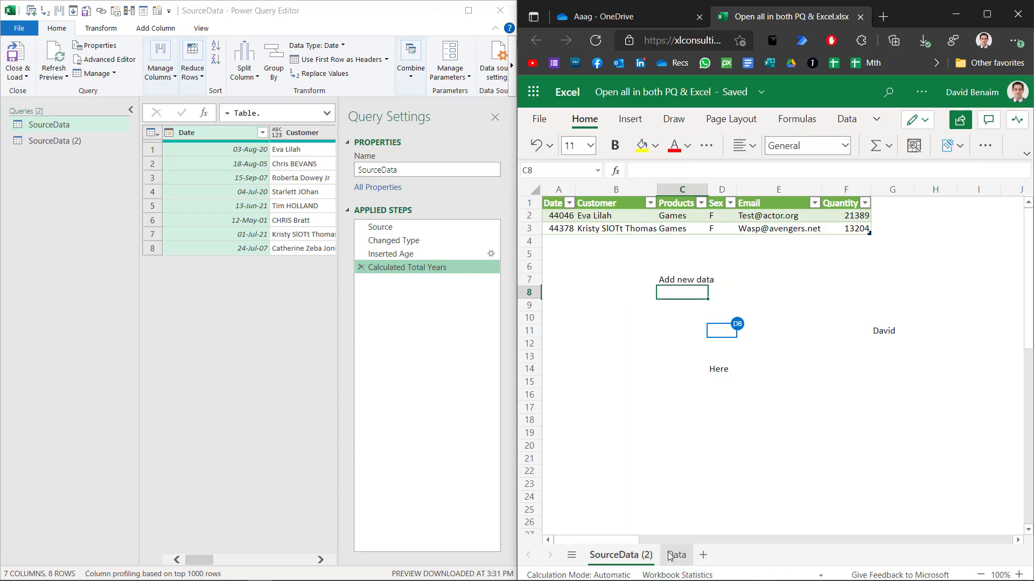
mouse_move(200, 560)
left_mouse_down()
mouse_move(295, 560)
mouse_move(199, 560)
left_mouse_up()
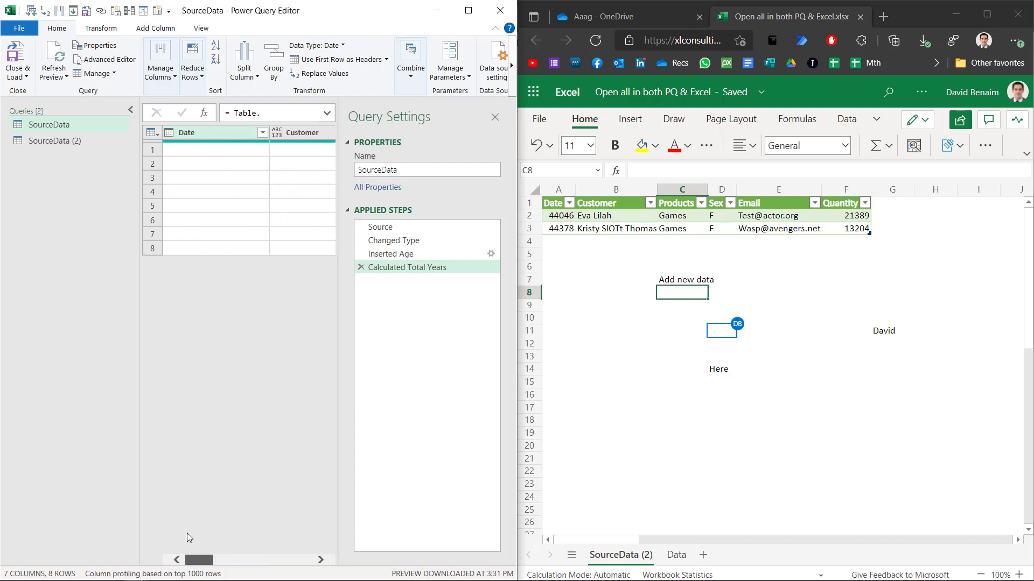
Step: On the online Data sheet, cut the customer in B2 down to the first name
left_click(676, 557)
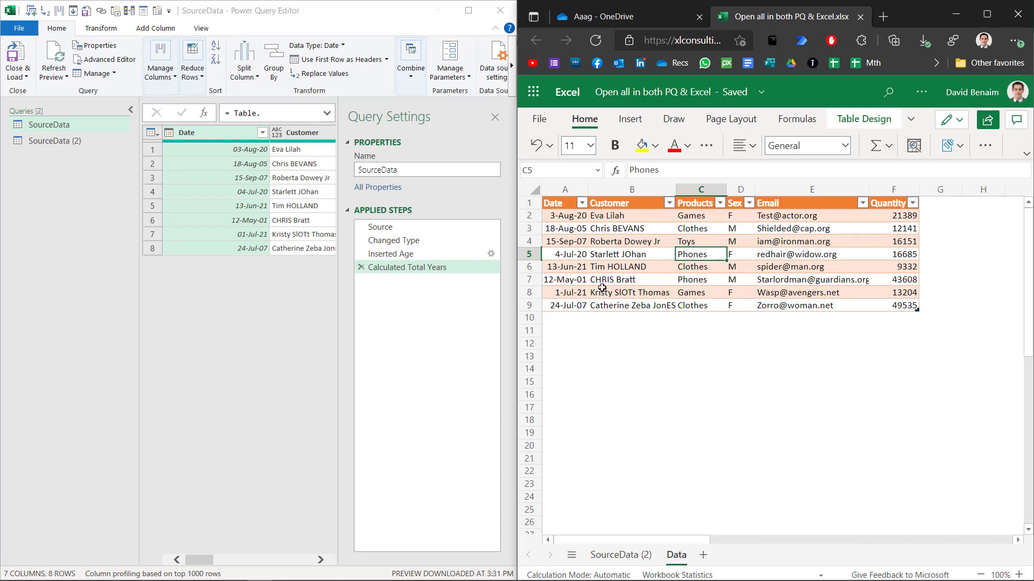
left_click(602, 291)
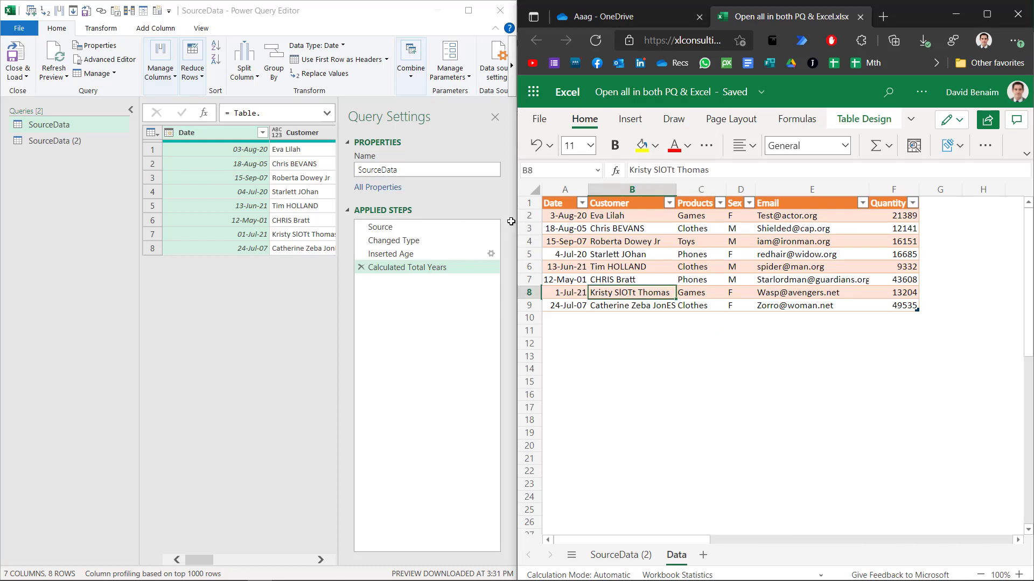
left_click(131, 110)
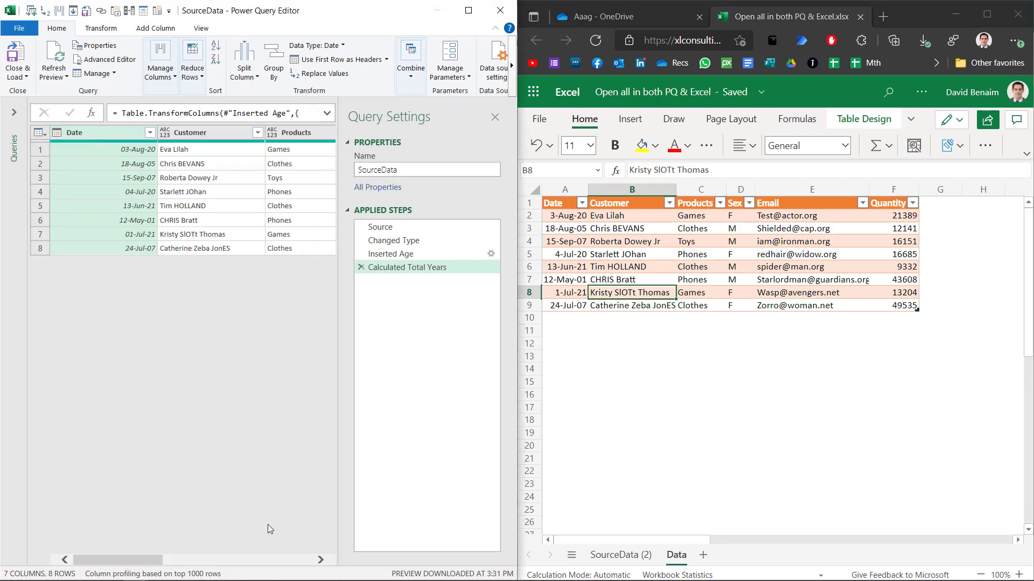
left_click(627, 215)
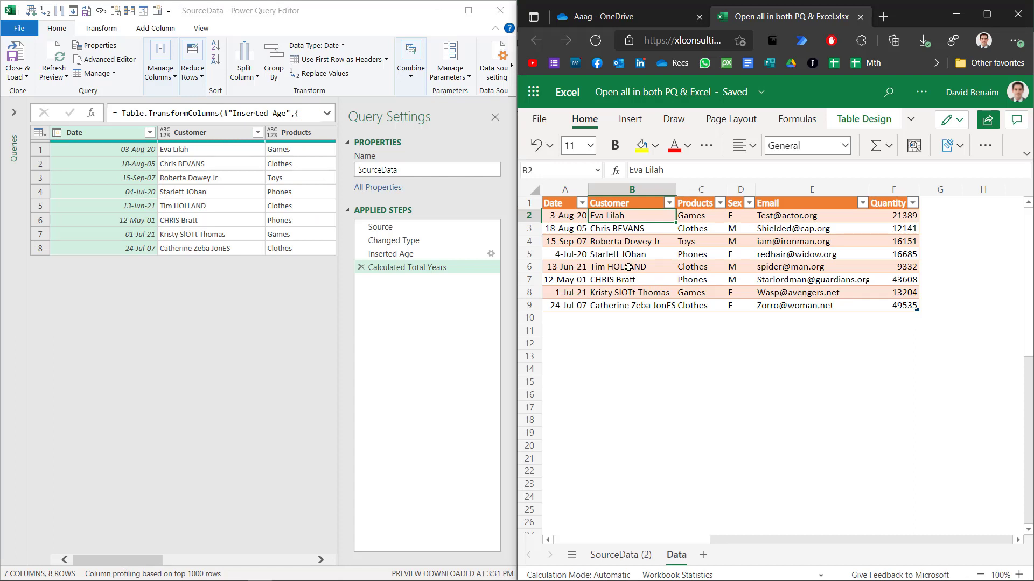
key("F2")
key("ctrl+shift+Left")
key("BackSpace")
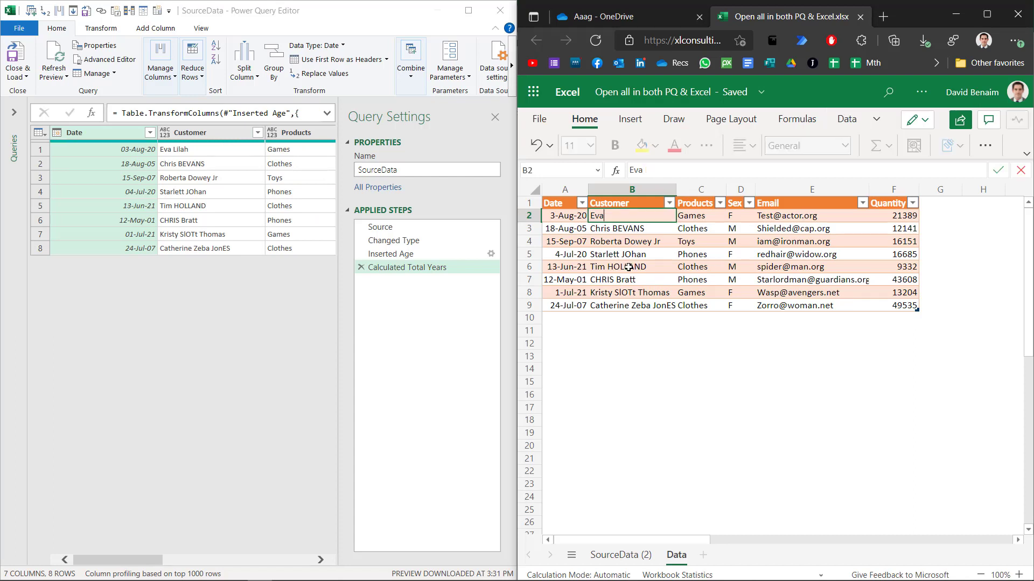
key("Return")
Step: Change the date in A5 to 7/4/2002
key("Right")
key("Right")
key("Right")
key("Home")
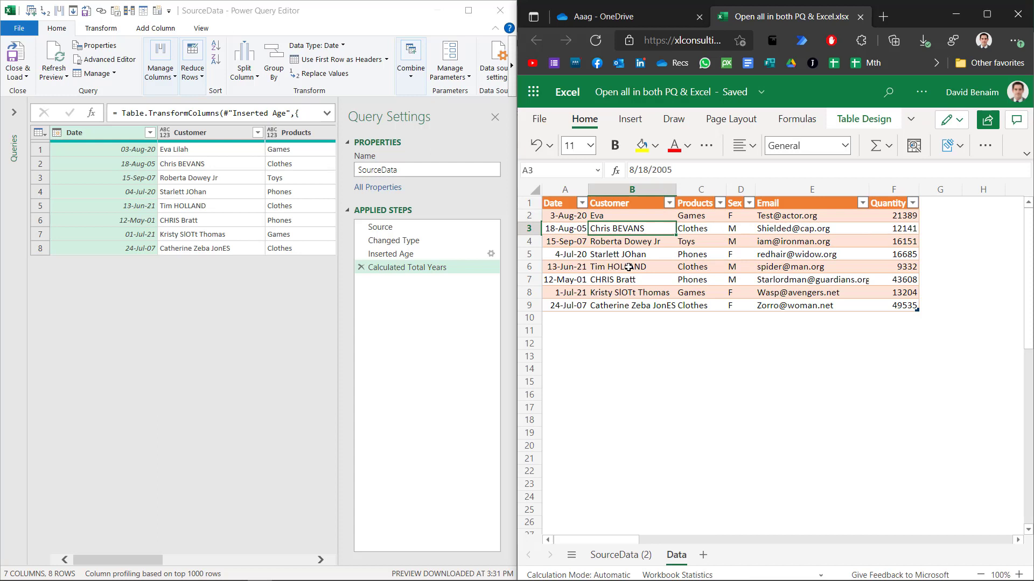
key("Down")
key("Down")
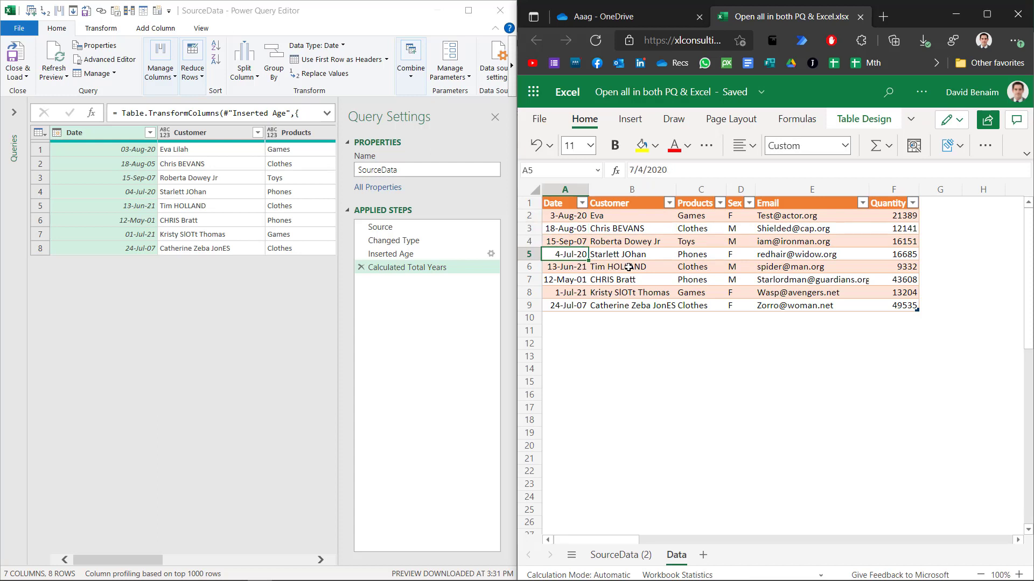
key("F2")
type("02")
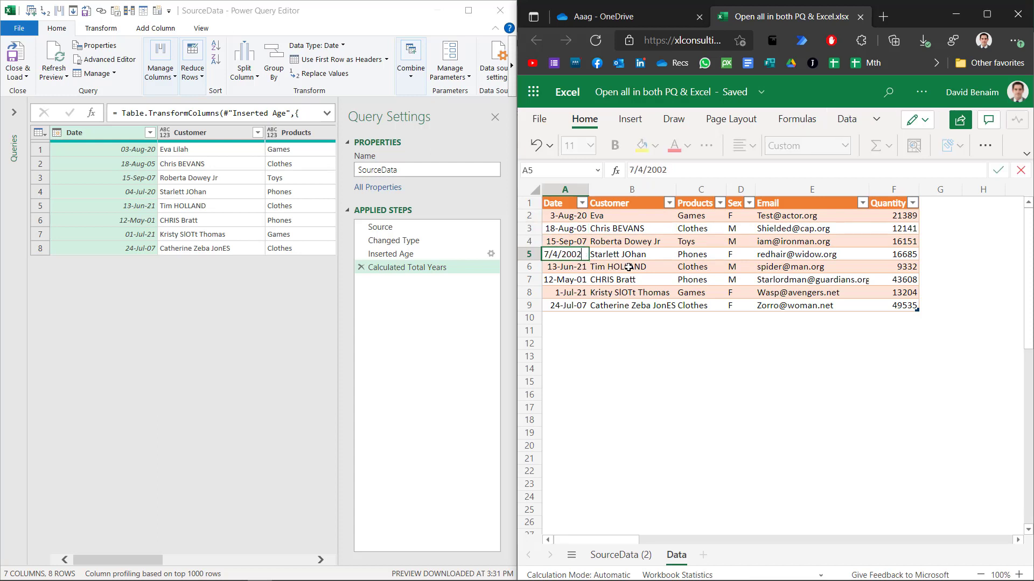
key("ctrl+Return")
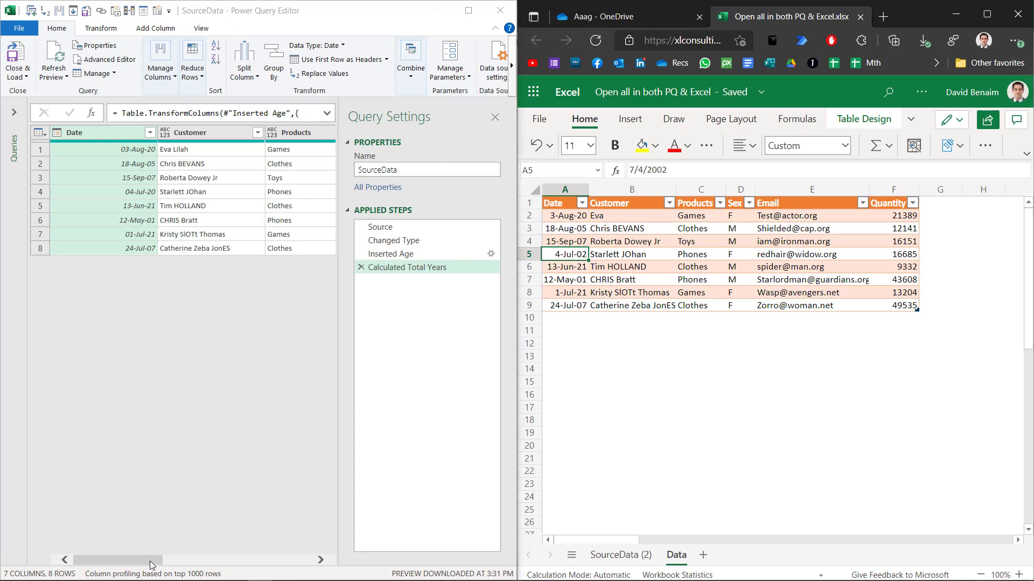
Step: Select the Age column in the Power Query preview to check its type
left_click_drag(144, 565, 293, 561)
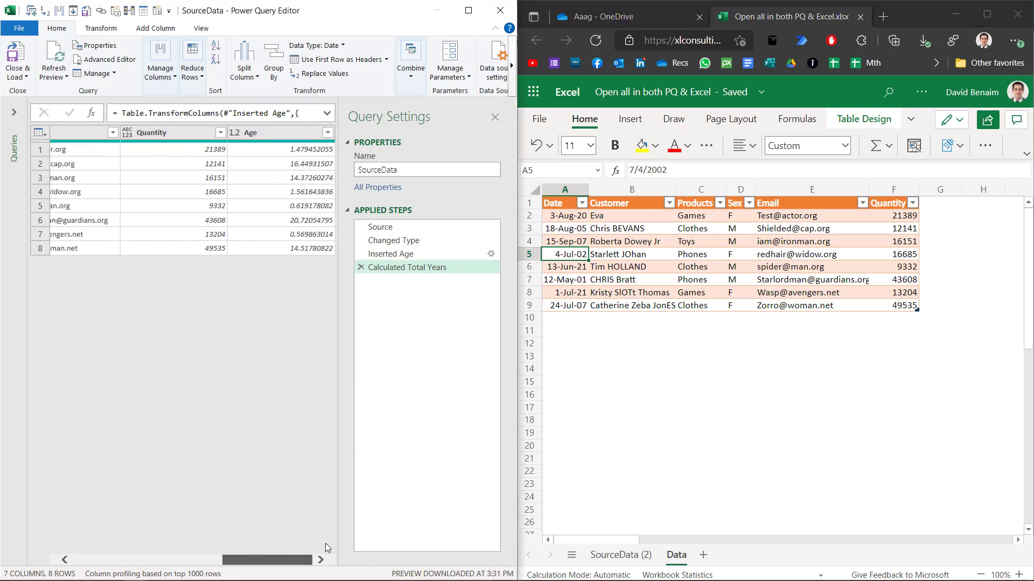
left_click(295, 136)
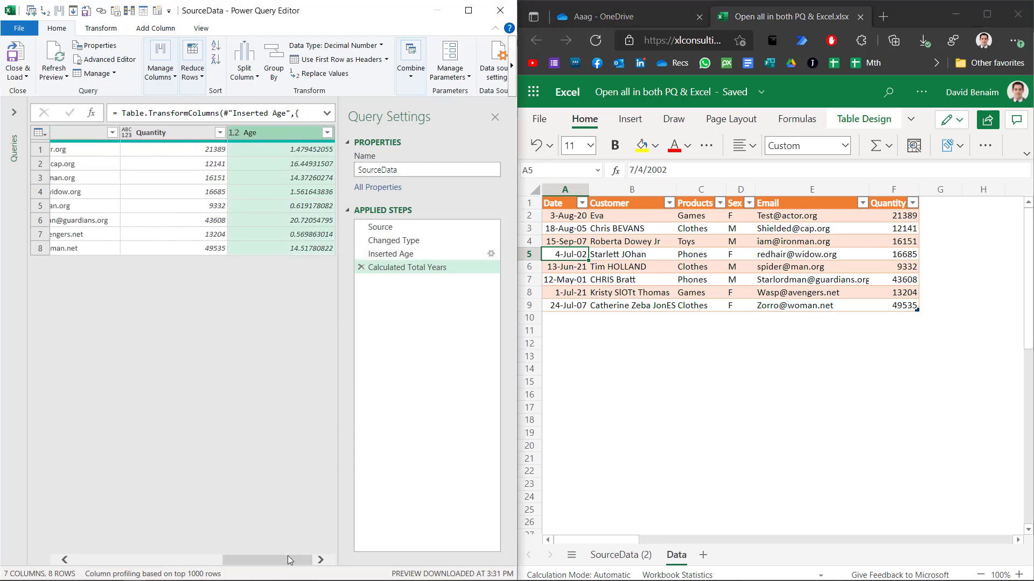
left_click_drag(286, 562, 73, 503)
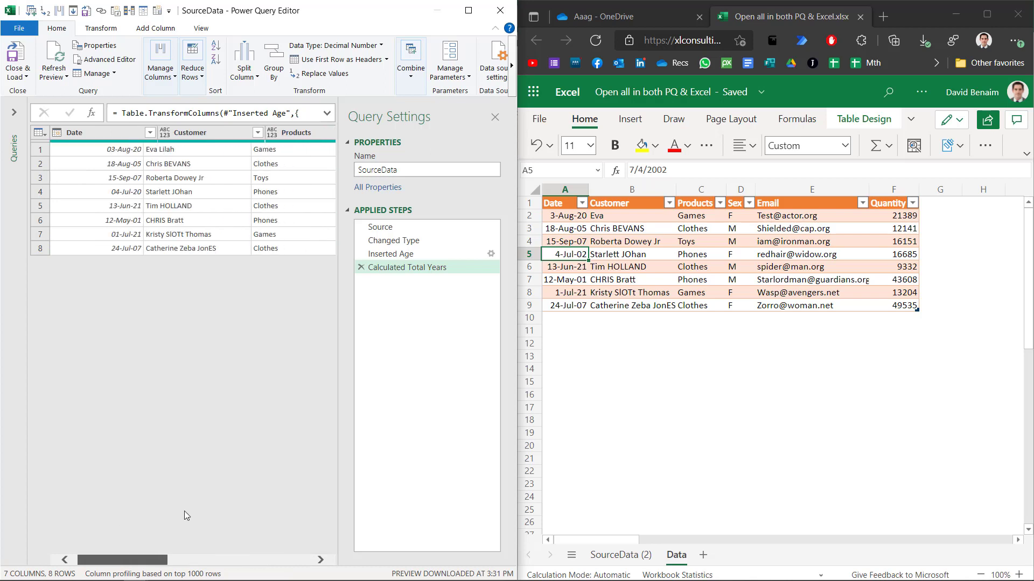
Step: Refresh the Power Query preview and inspect the row 4 date and the first customer
scroll(184, 511, "right", 5)
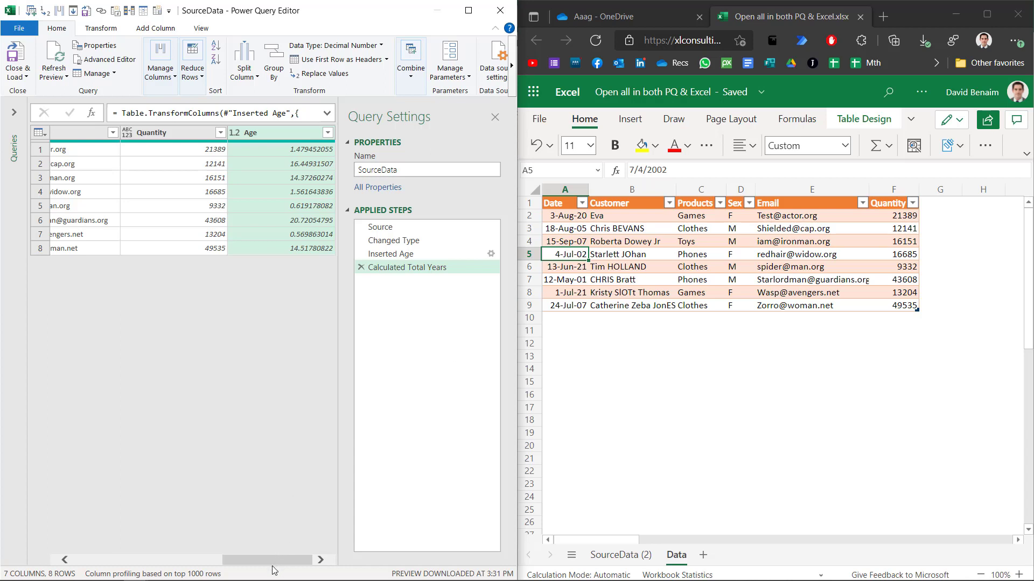
left_click_drag(255, 559, 79, 528)
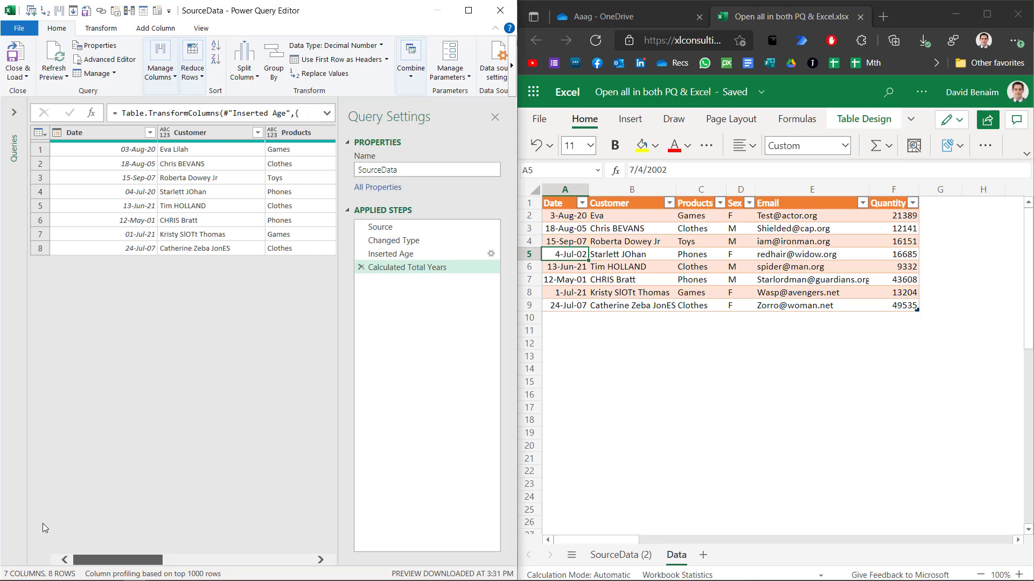
left_click(130, 195)
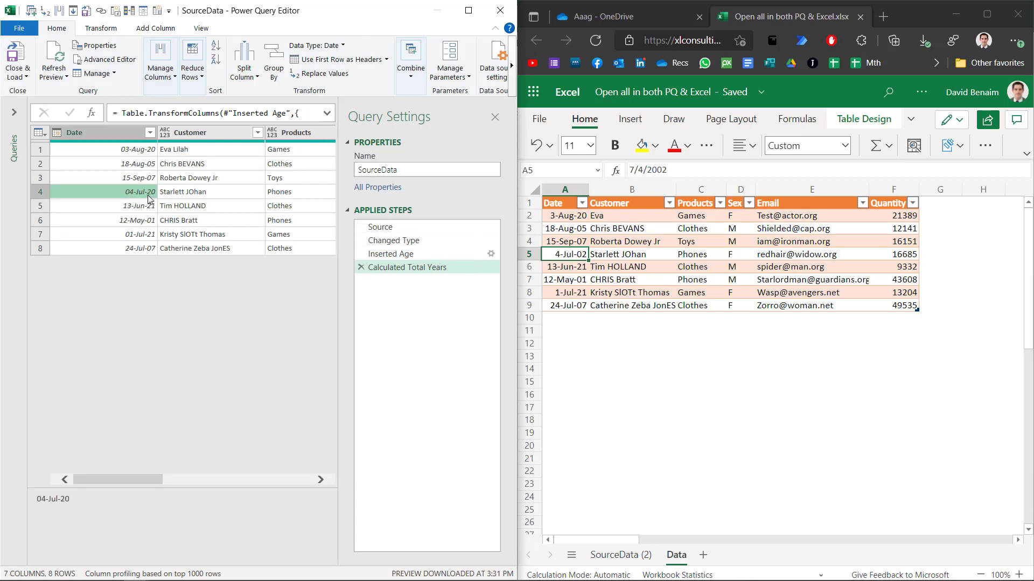
left_click(59, 52)
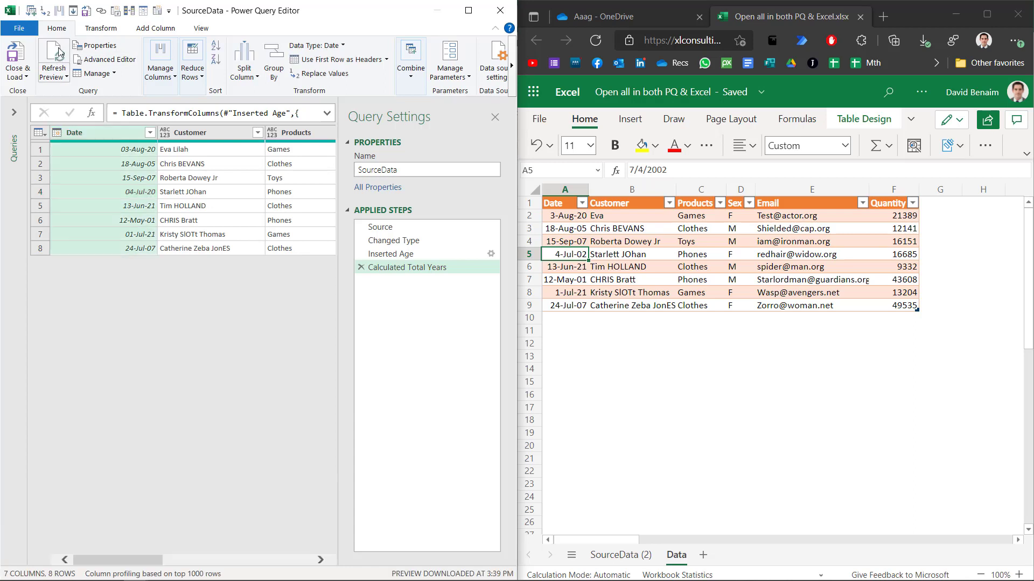
left_click(190, 151)
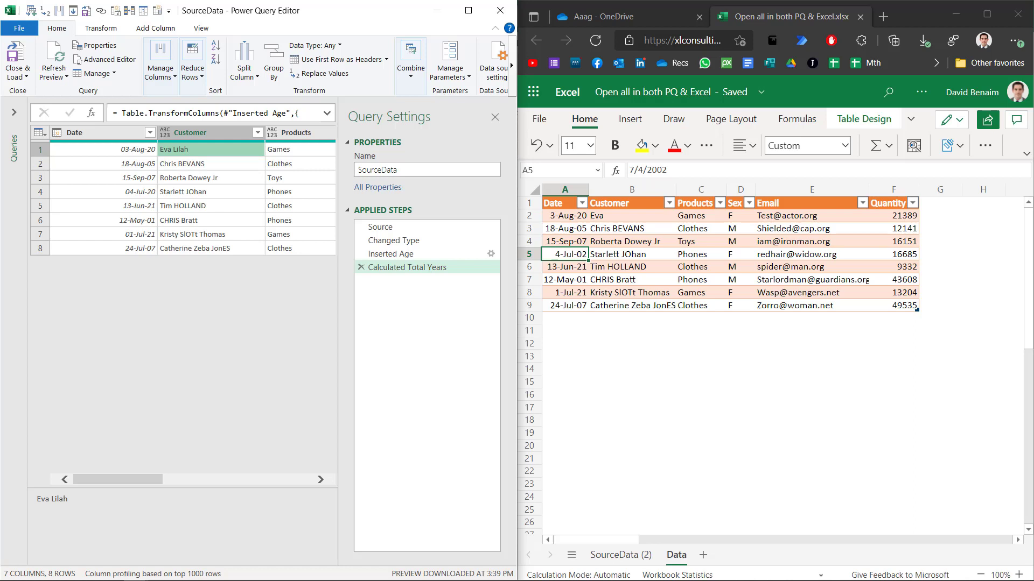
Step: Select several empty cells below the table in the online sheet
left_click(685, 280)
key("Down")
key("Down")
key("Down")
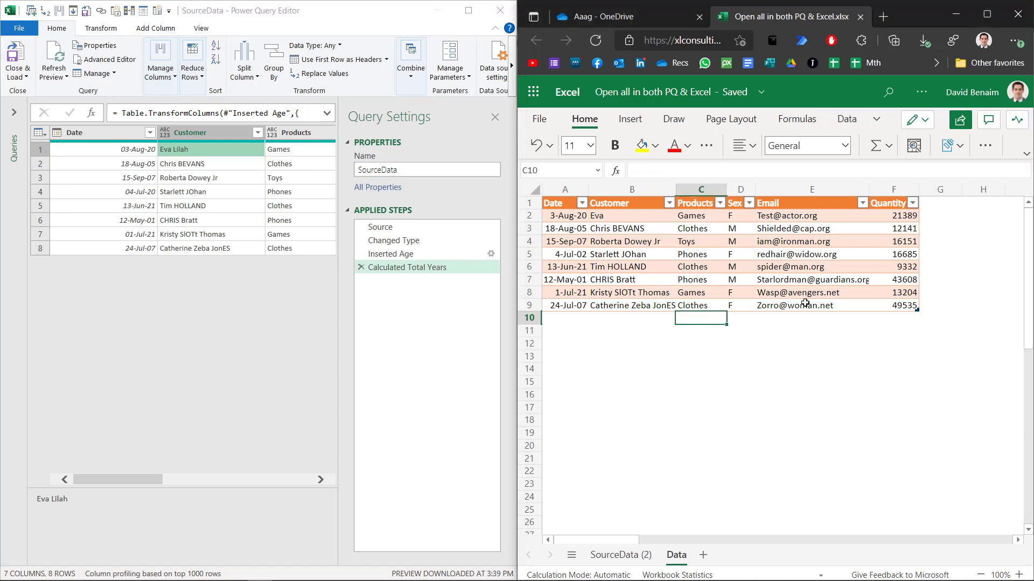
left_click(801, 343)
left_click(907, 332)
left_click(821, 342)
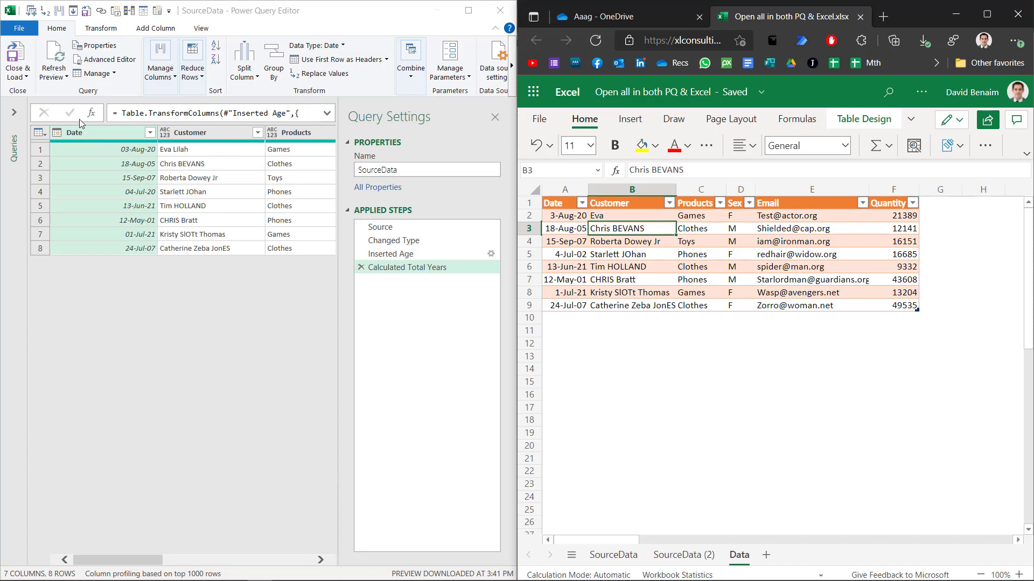
Step: Close & Load the SourceData query with its Age column into the workbook
left_click(17, 58)
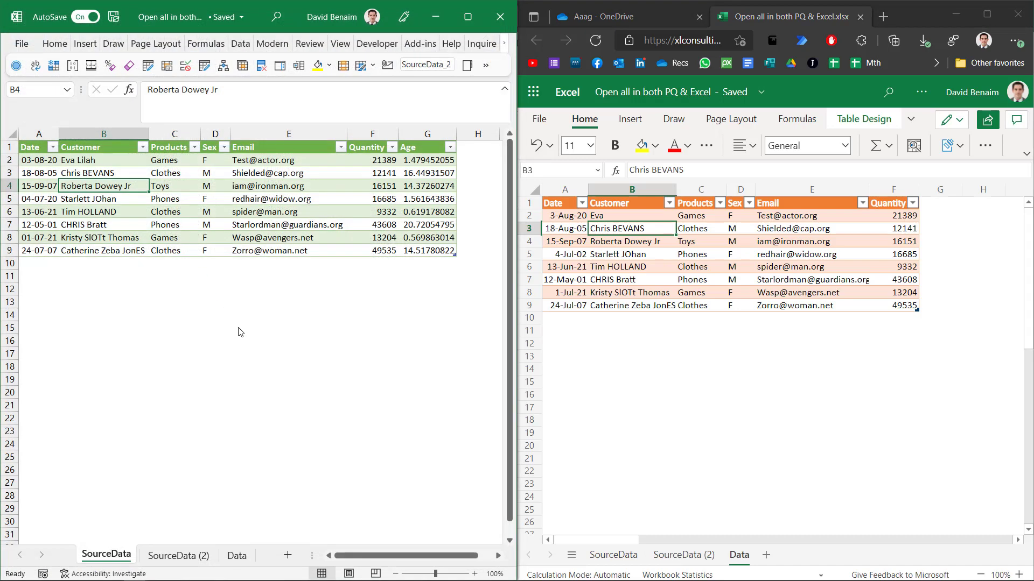
left_click(102, 160)
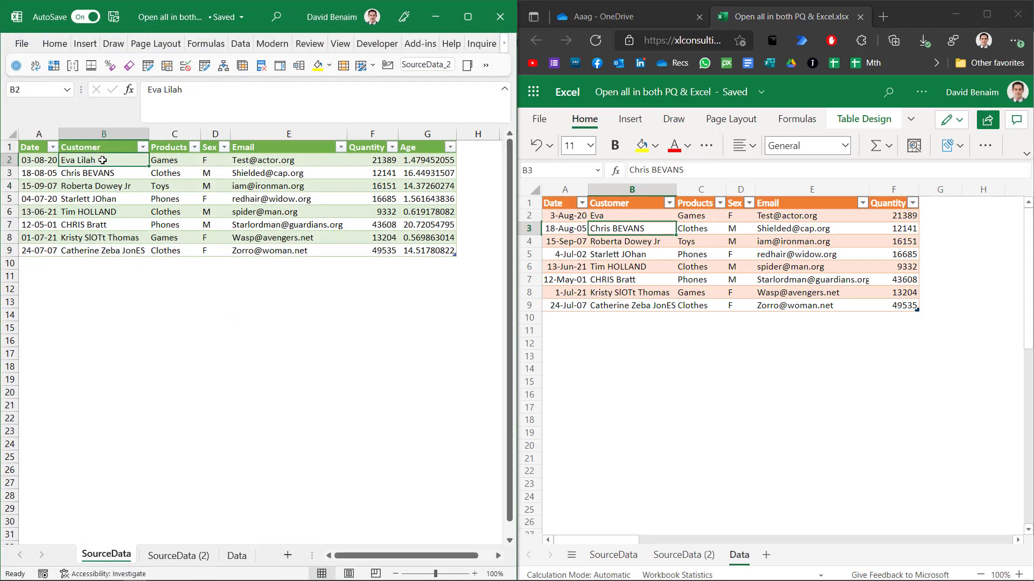
left_click(110, 183)
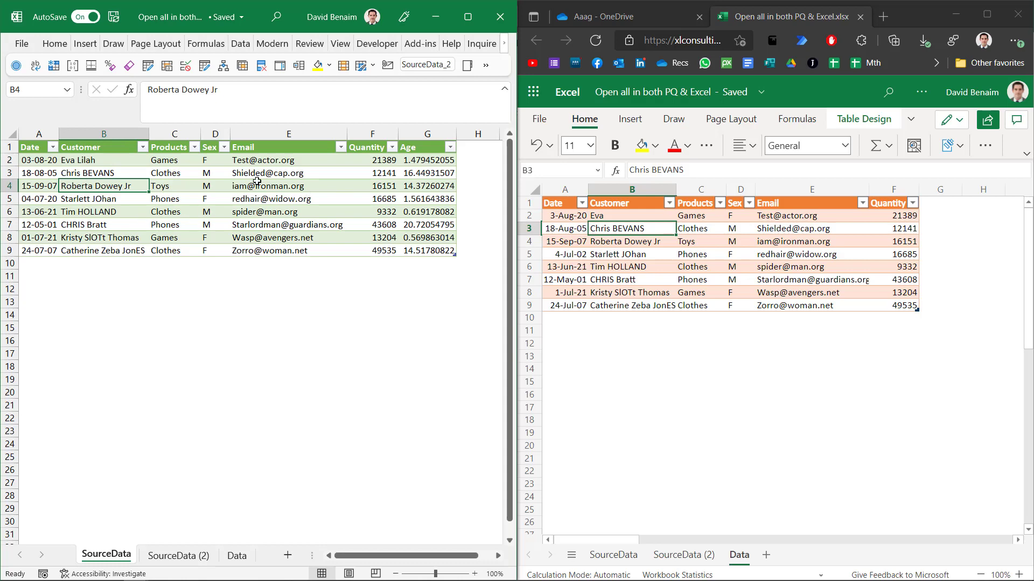
Step: Refresh the query table, showing the shortened B2 name and 04-07-02 with Age 19.57
left_click(227, 183)
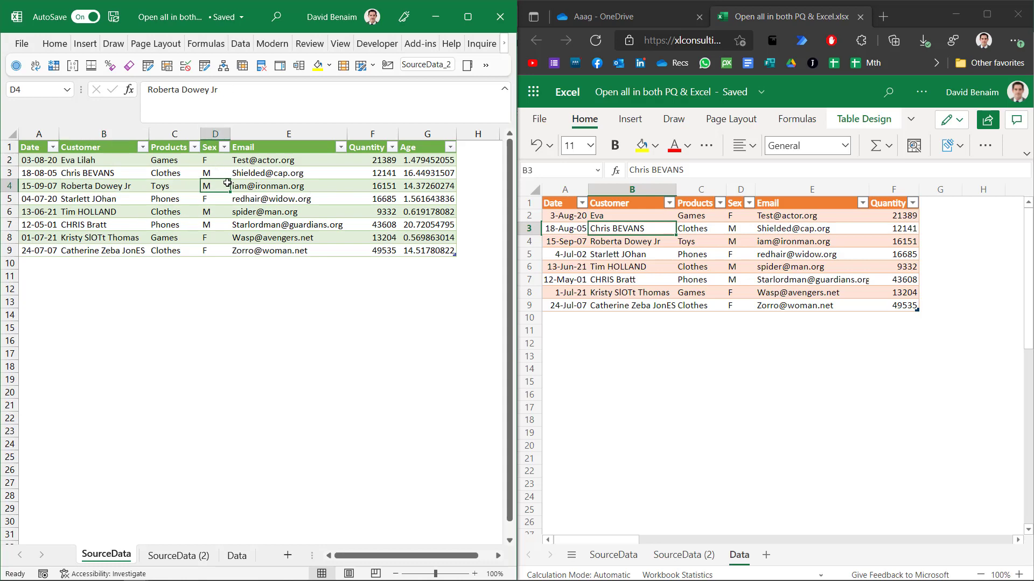
right_click(227, 183)
left_click(267, 291)
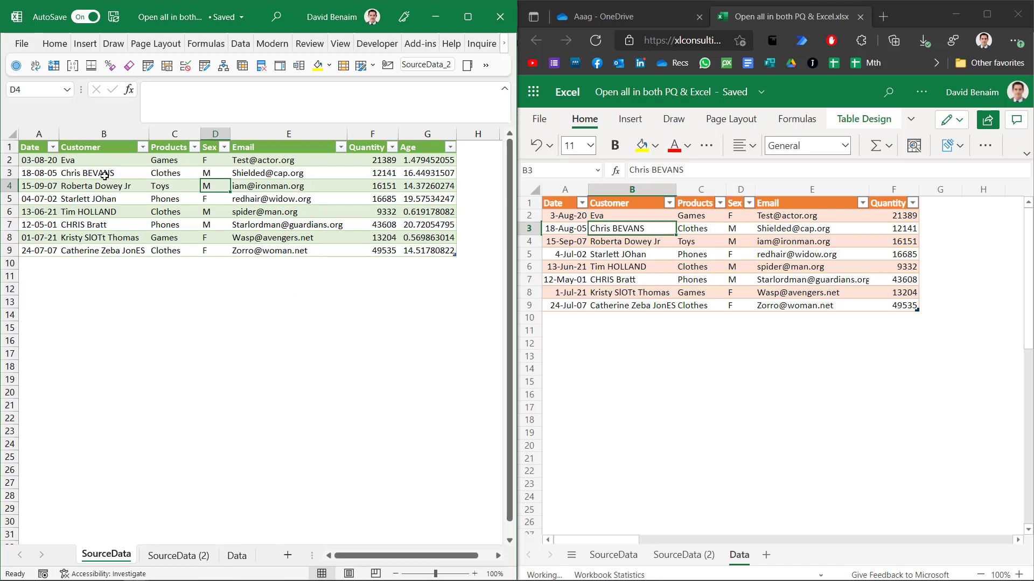
left_click_drag(103, 160, 38, 199)
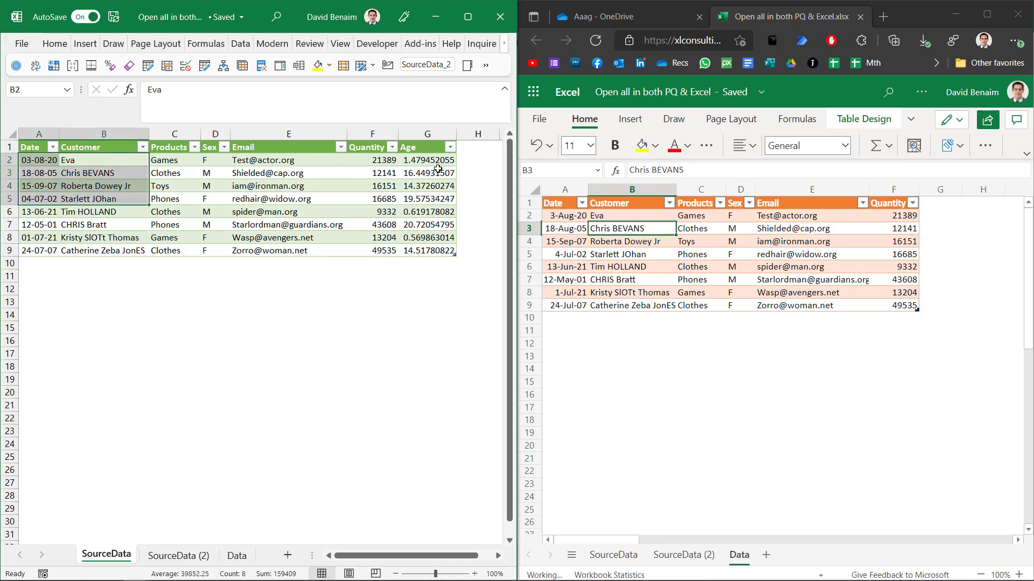
left_click(431, 199)
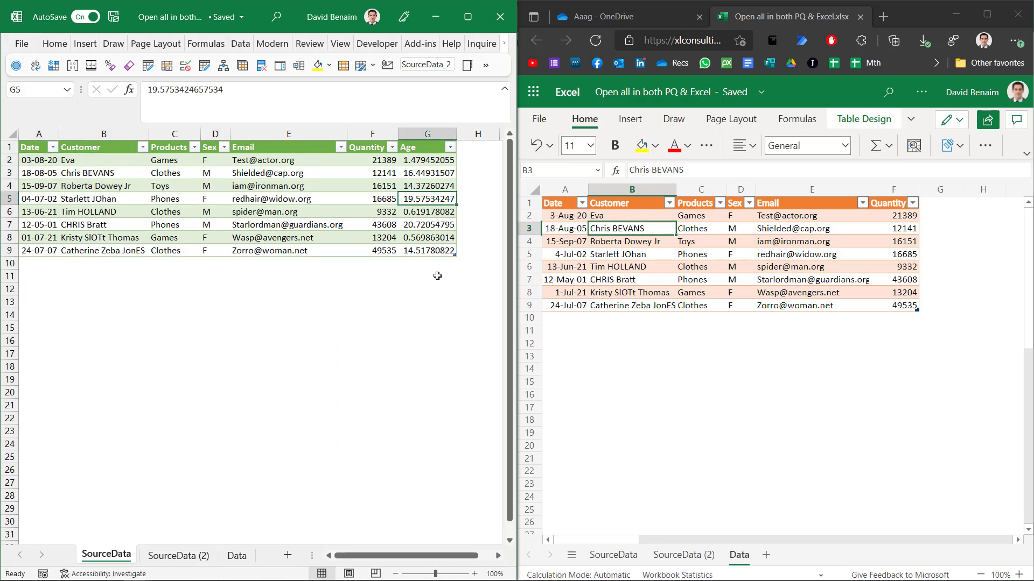
left_click(700, 228)
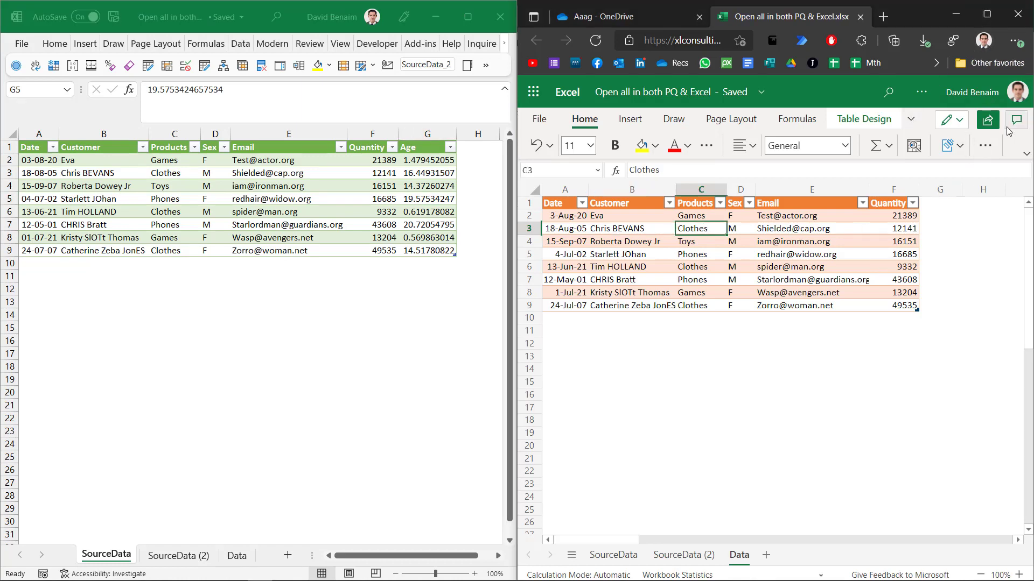
Step: Maximize the browser and open the workbook's Show Changes pane
left_click(987, 15)
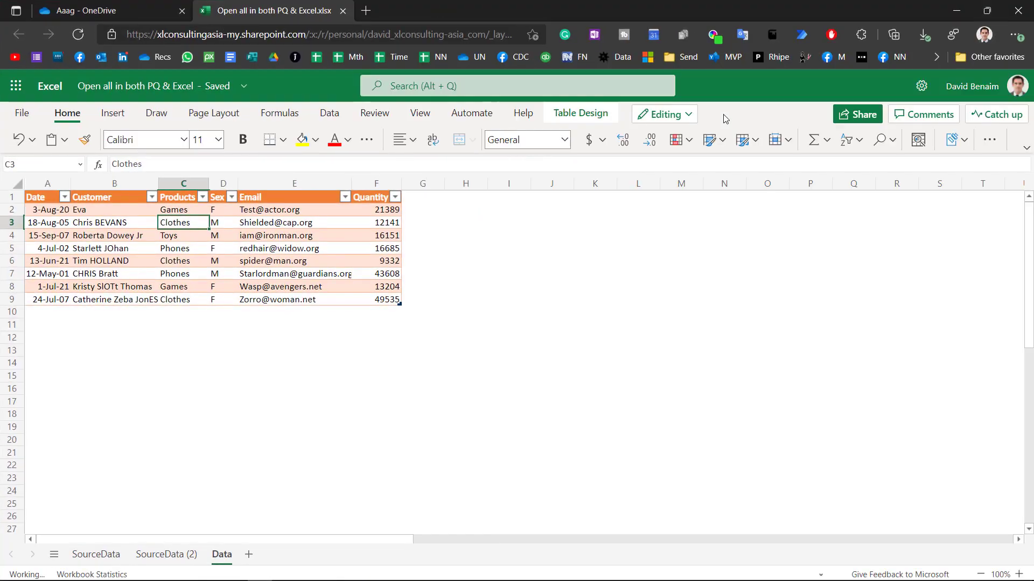
left_click(994, 119)
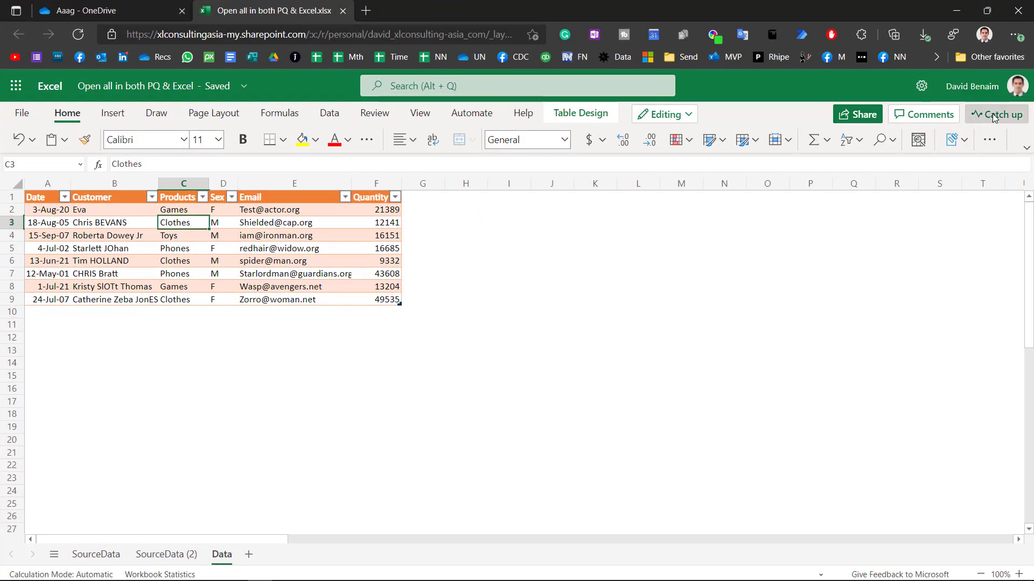
left_click(865, 216)
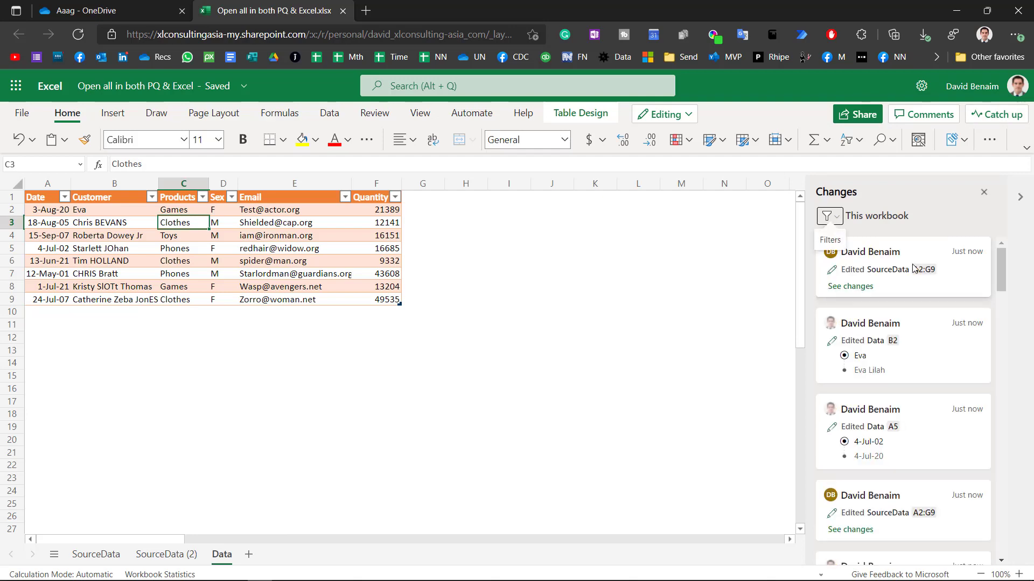
Step: Review the SourceData A2:G9 edits, Data cells B2 and A5, and the inserted SourceData sheet
left_click(888, 280)
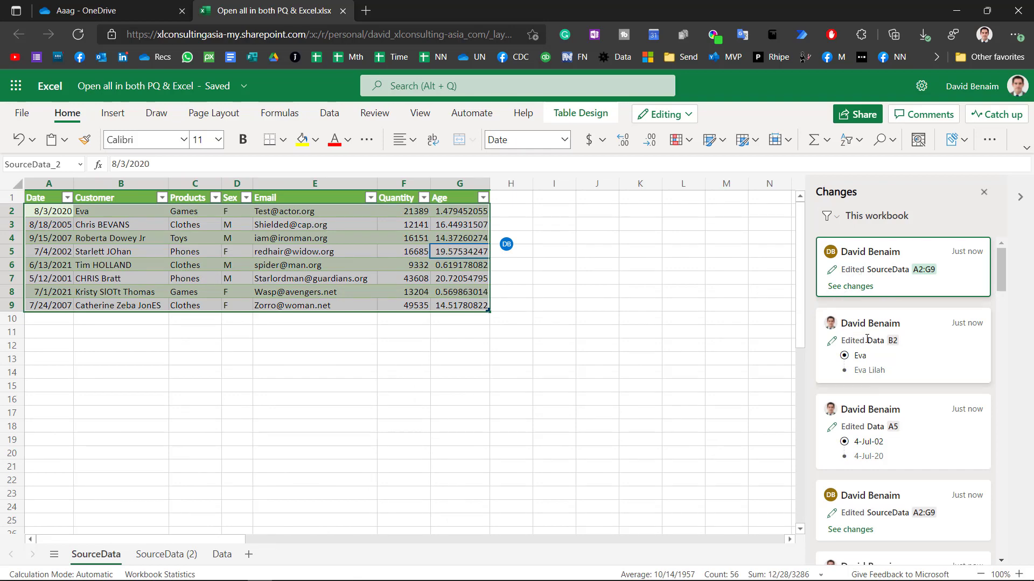
left_click(866, 342)
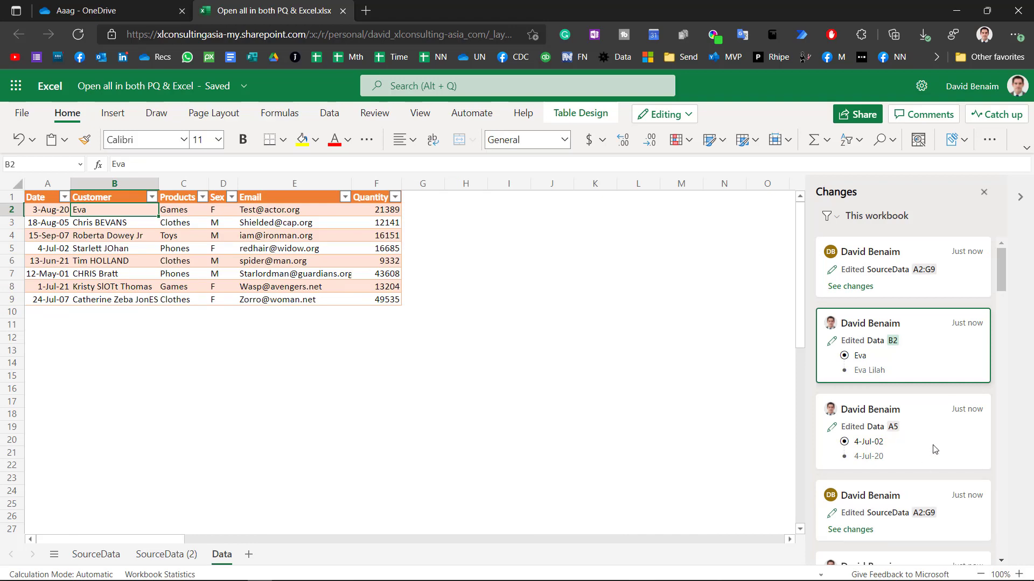
left_click(890, 506)
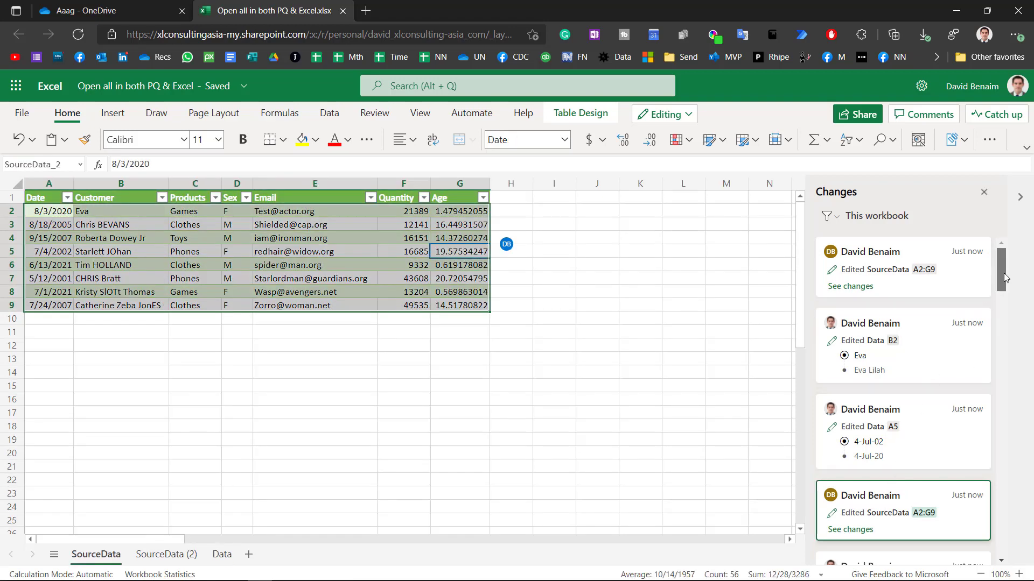
scroll(1004, 273, "down", 3)
left_click(897, 377)
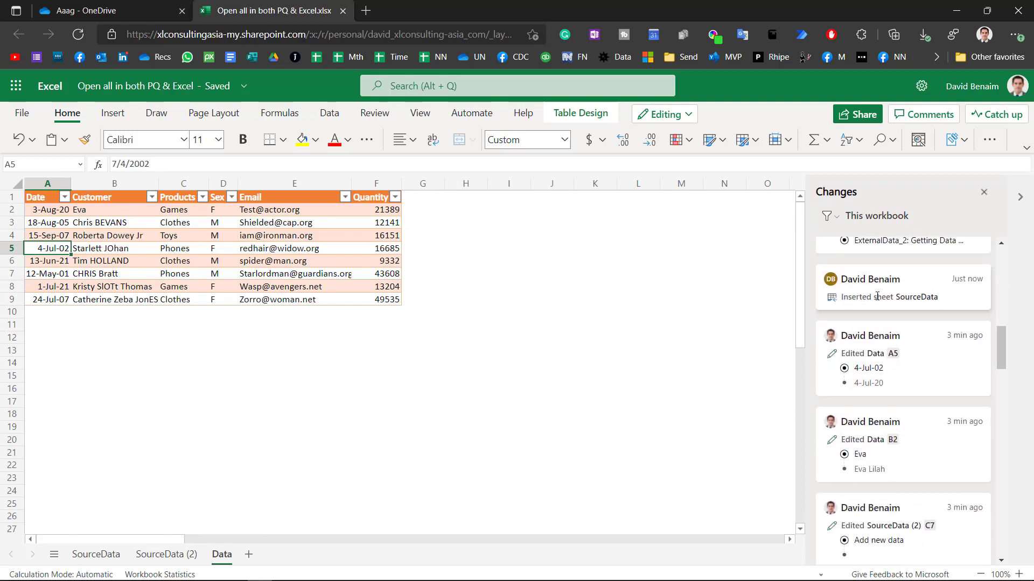
left_click(877, 297)
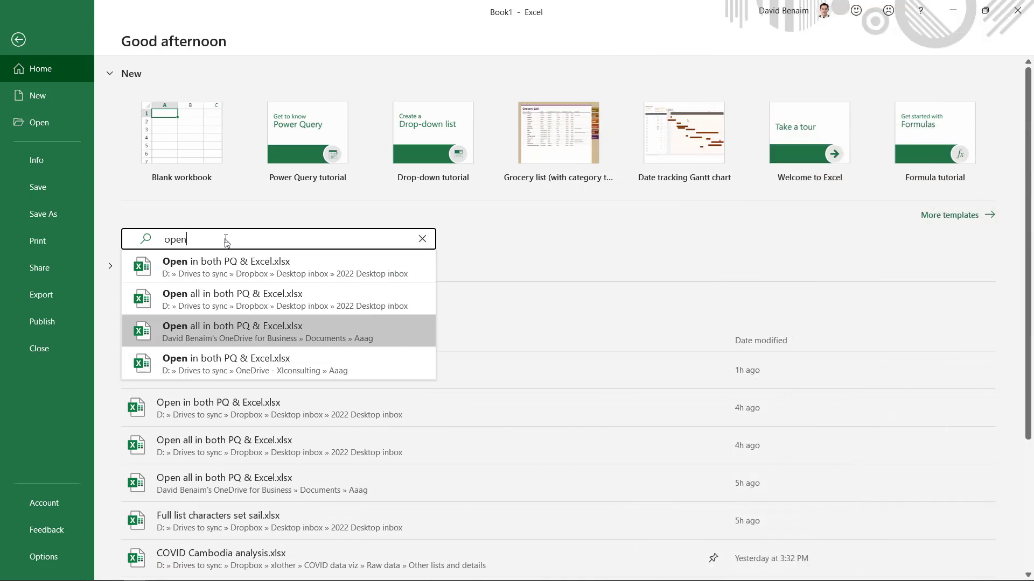
Step: Open the OneDrive workbook, accept the repair removing queryTable2.xml, and close the report
left_click(359, 331)
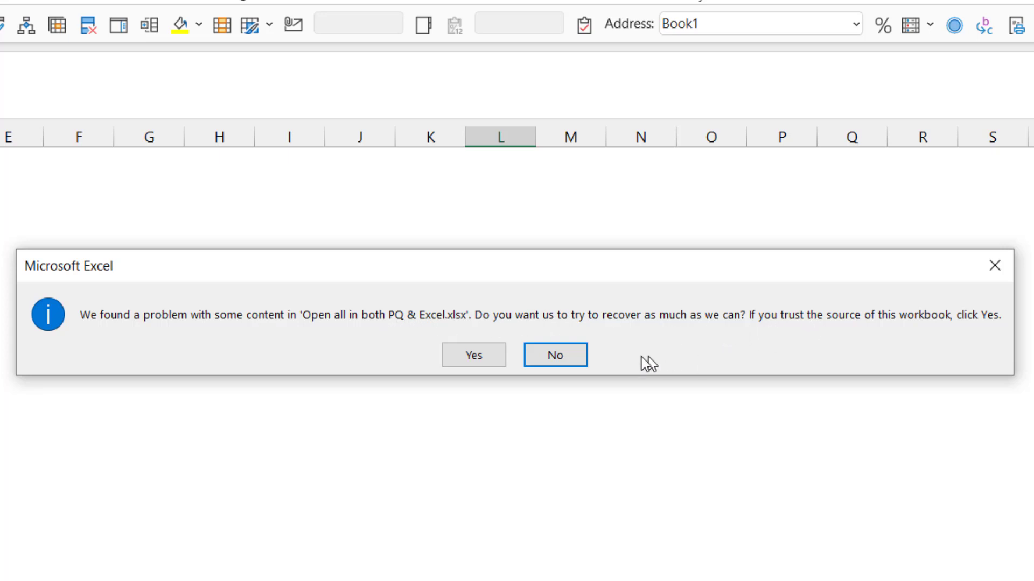
left_click(494, 360)
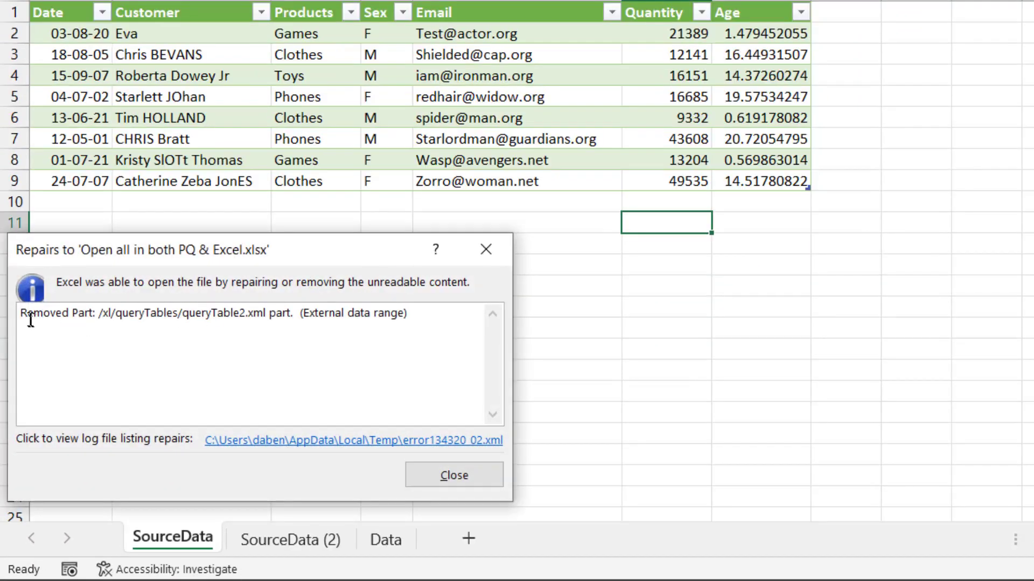
left_click_drag(422, 313, 12, 315)
left_click(434, 474)
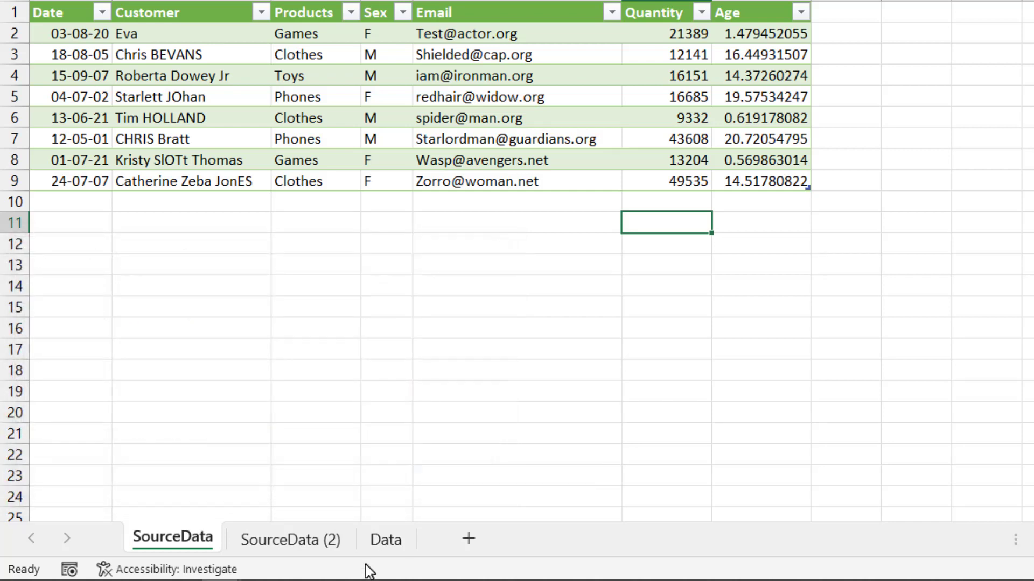
left_click(382, 541)
Step: Inspect the two Games rows in range A1:F3 of the SourceData (2) sheet
left_click(330, 541)
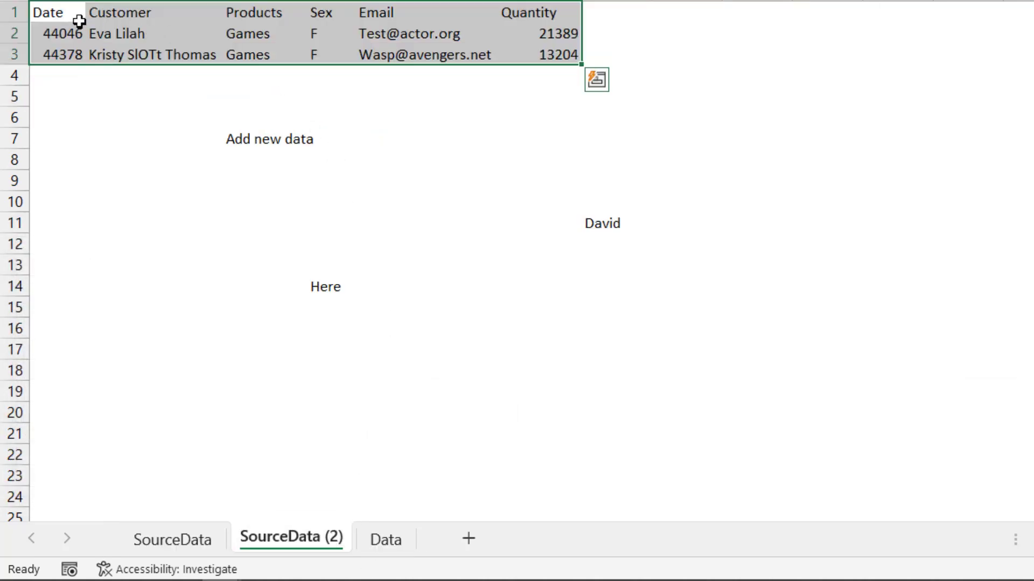
left_click_drag(76, 16, 570, 47)
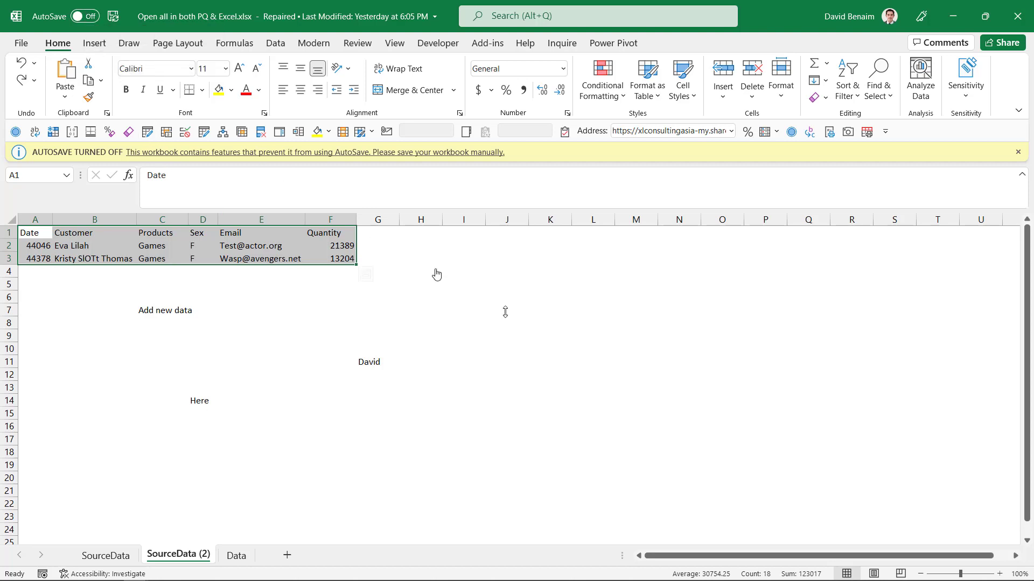
left_click(439, 336)
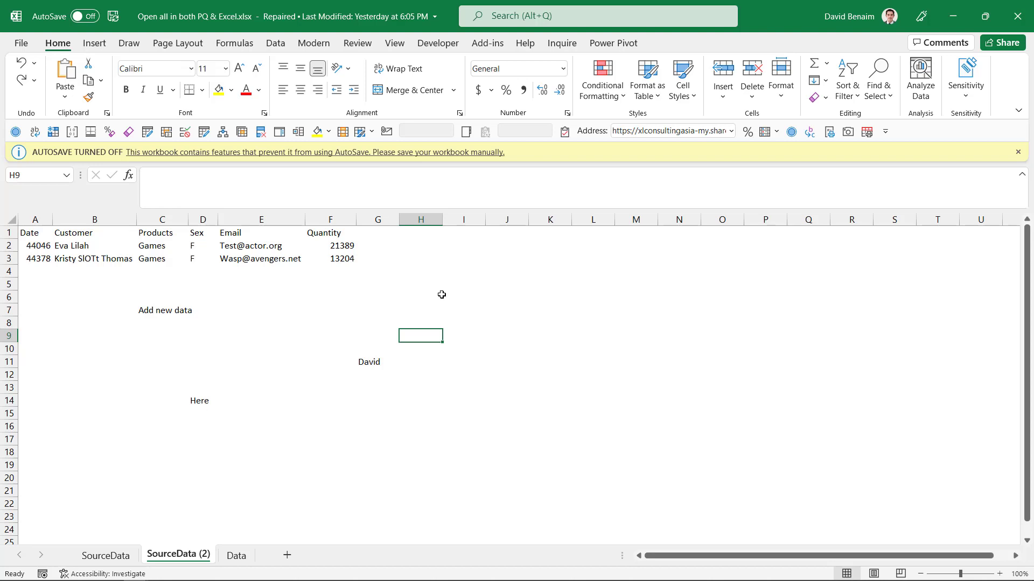
Step: Check the OneDrive Save As location, then return to the online SourceData table's Age column
left_click(23, 43)
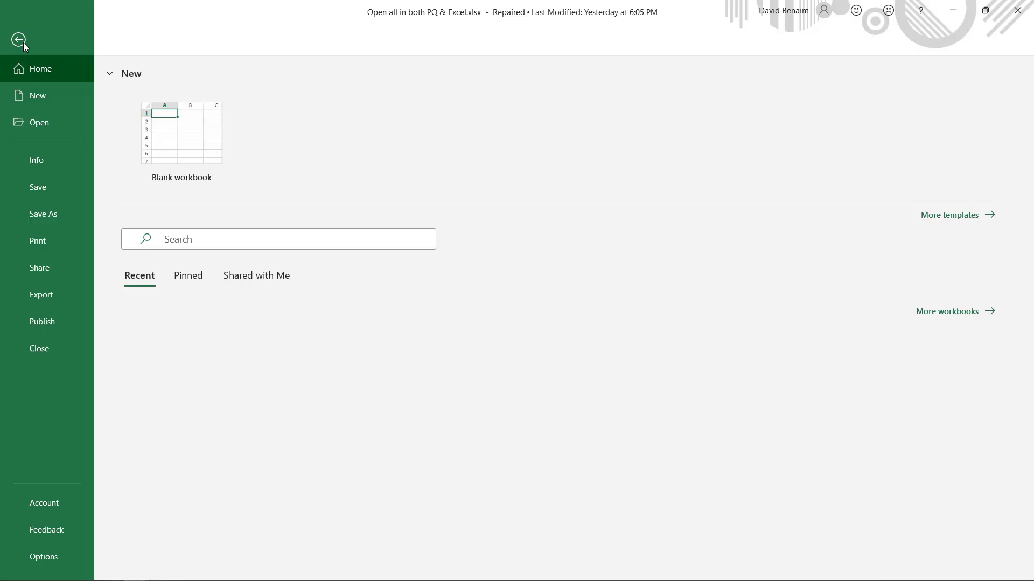
left_click(68, 215)
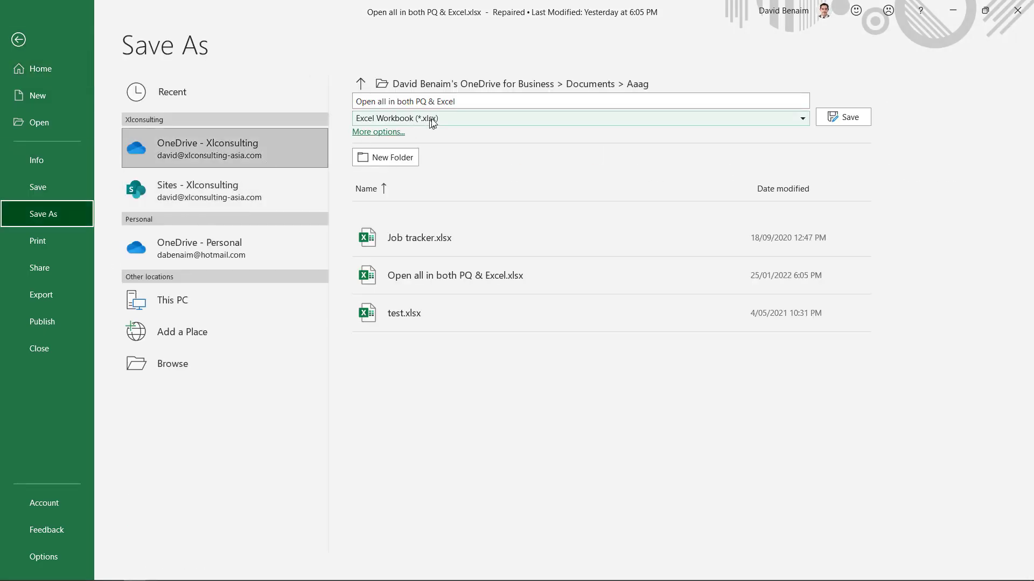
left_click(19, 39)
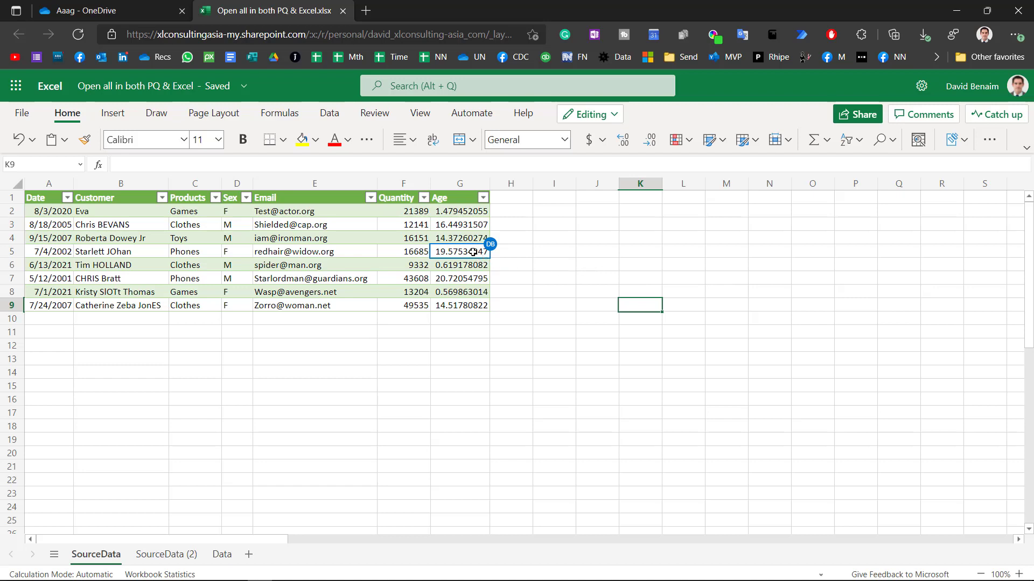
left_click(567, 225)
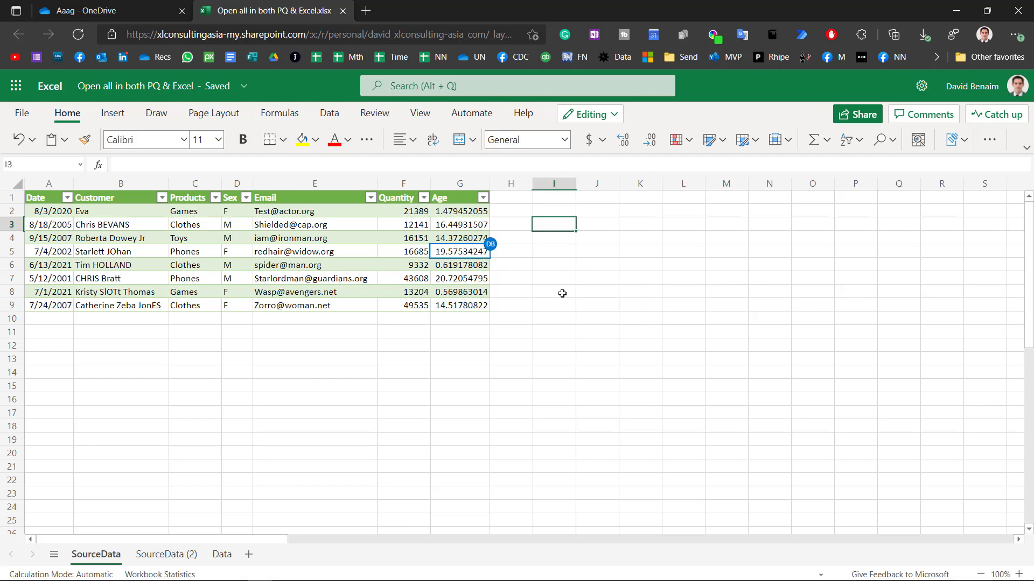